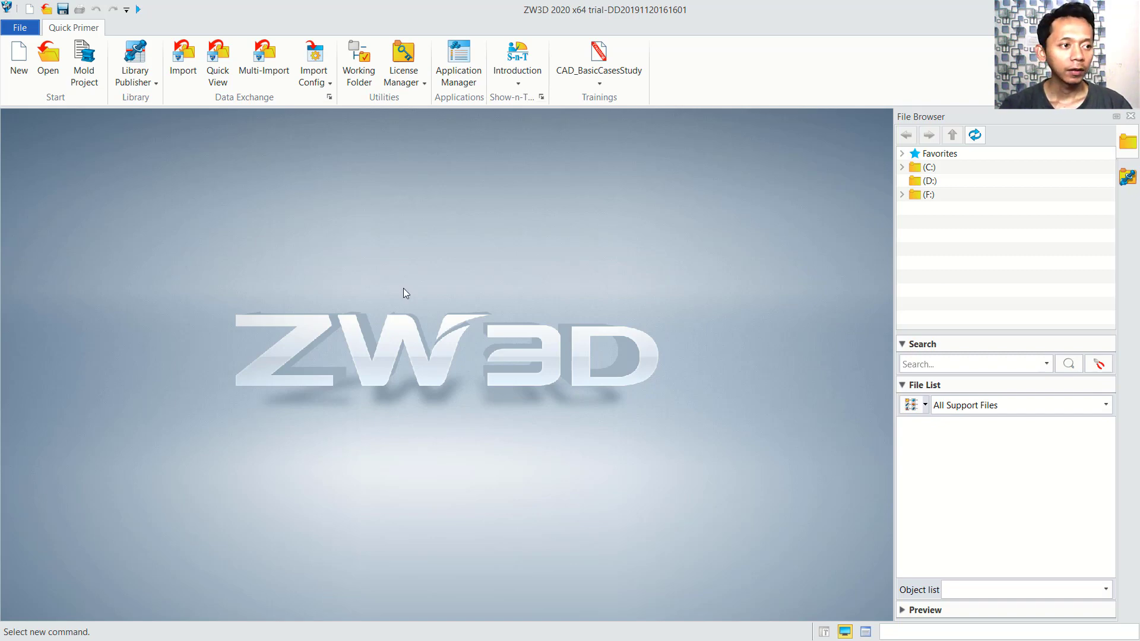
Create new part Part004 and start Sketch1 on the XY plane.
{"action": "left_click", "coordinate": [19, 59]}
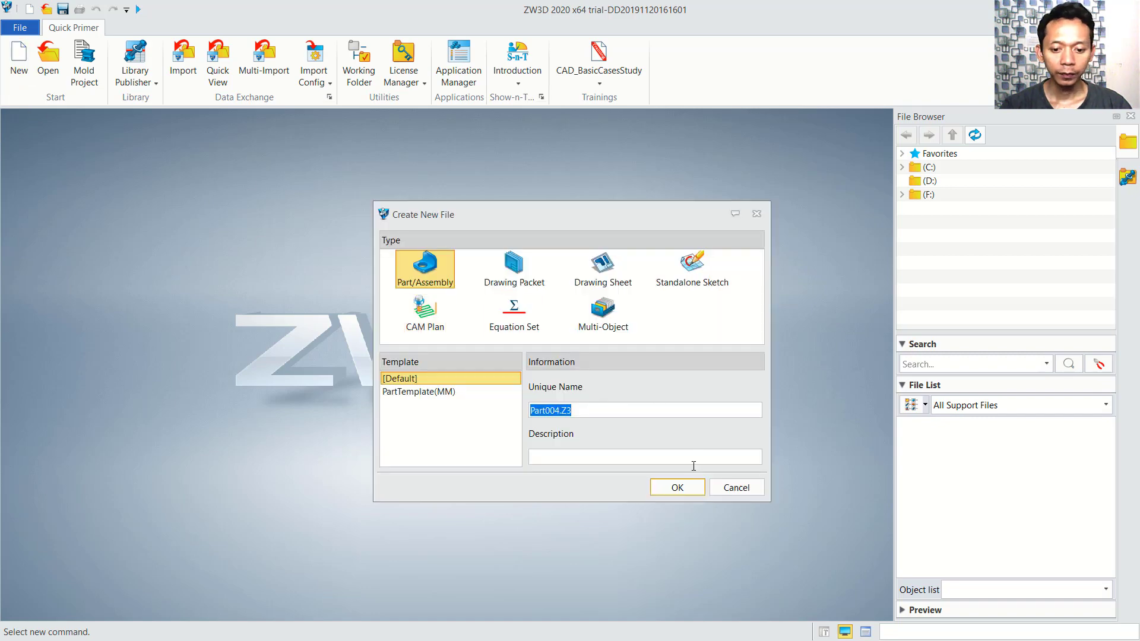
{"action": "left_click", "coordinate": [677, 487]}
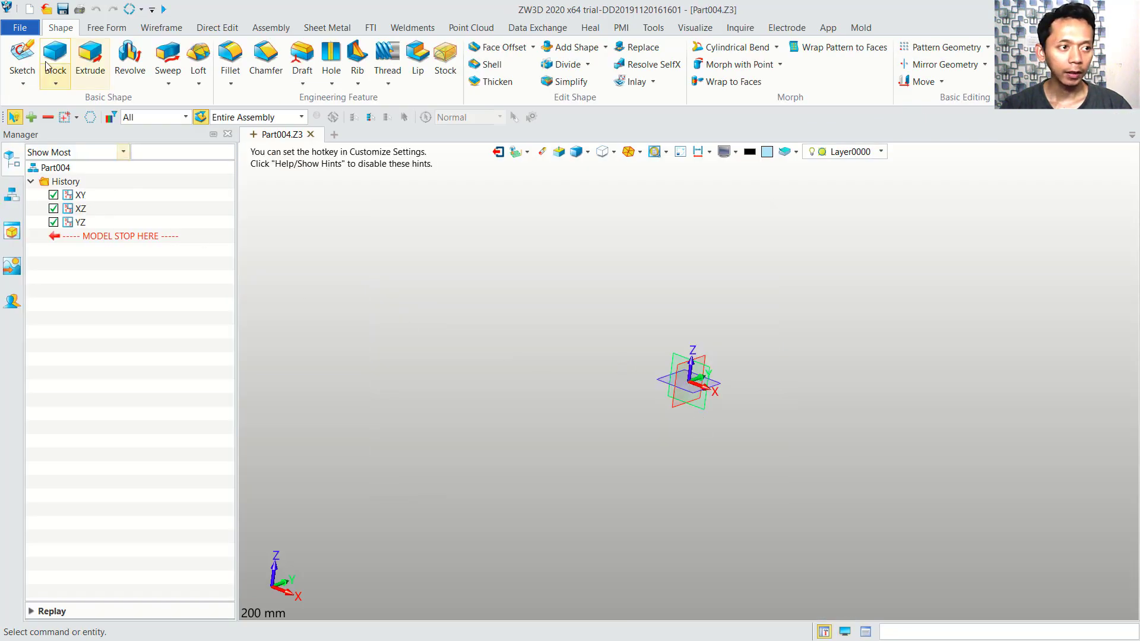
{"action": "left_click", "coordinate": [23, 56]}
{"action": "left_click", "coordinate": [669, 381]}
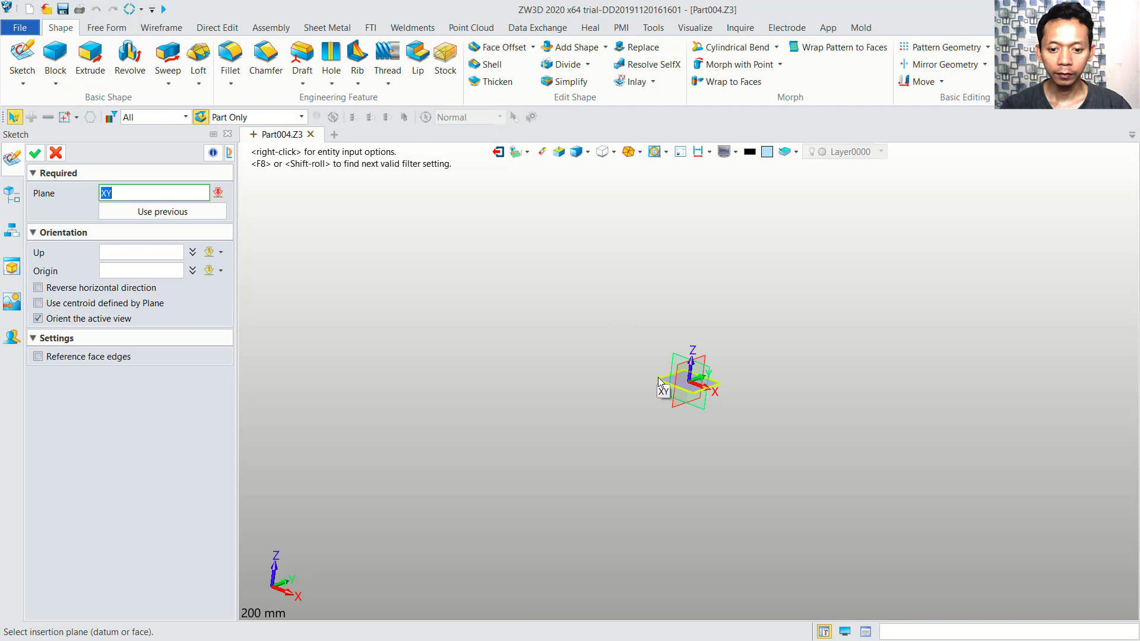
{"action": "middle_click", "coordinate": [699, 265]}
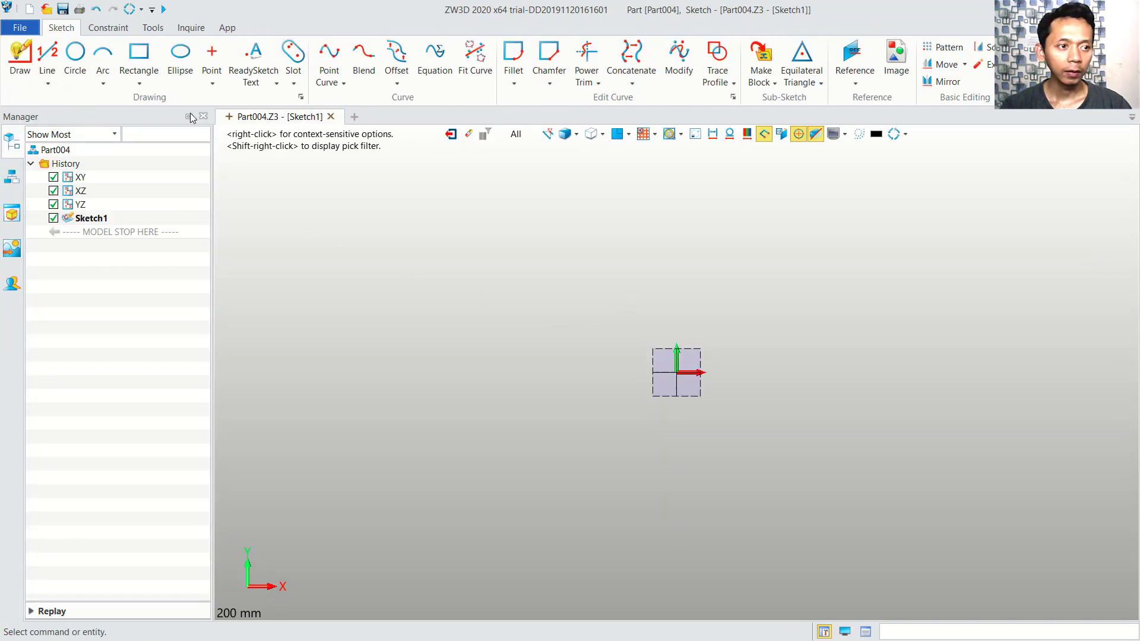
{"action": "left_click", "coordinate": [139, 59]}
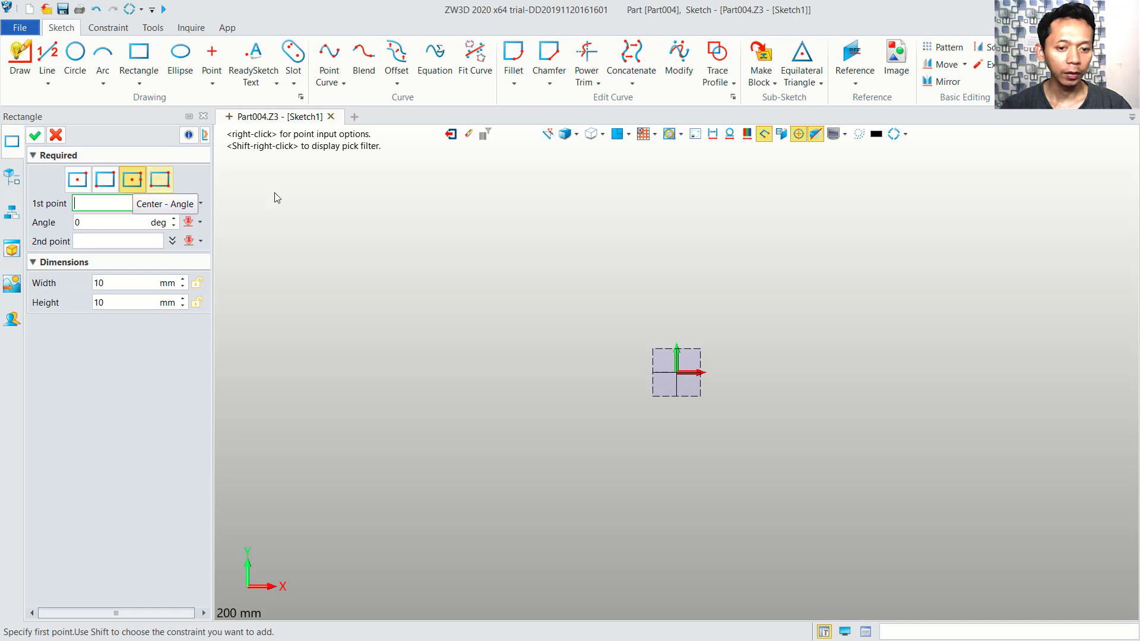
Draw a center-mode rectangle at the origin, 100 mm wide and 100 mm high.
{"action": "left_click", "coordinate": [677, 374]}
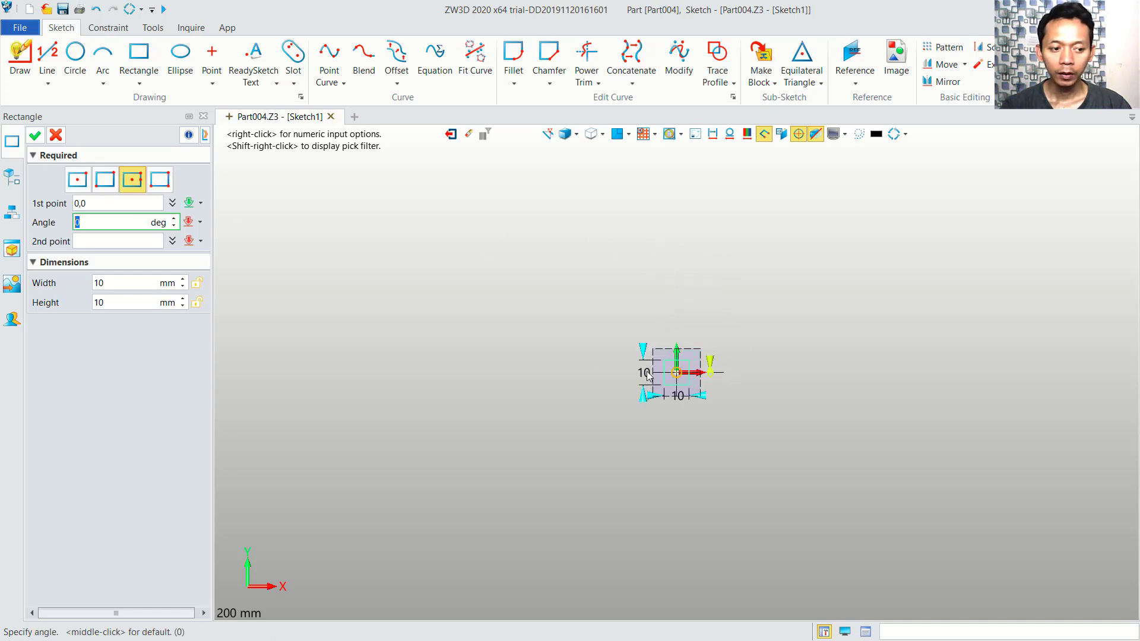
{"action": "left_click", "coordinate": [107, 283]}
{"action": "type", "text": "100"}
{"action": "key", "text": "Tab"}
{"action": "type", "text": "100"}
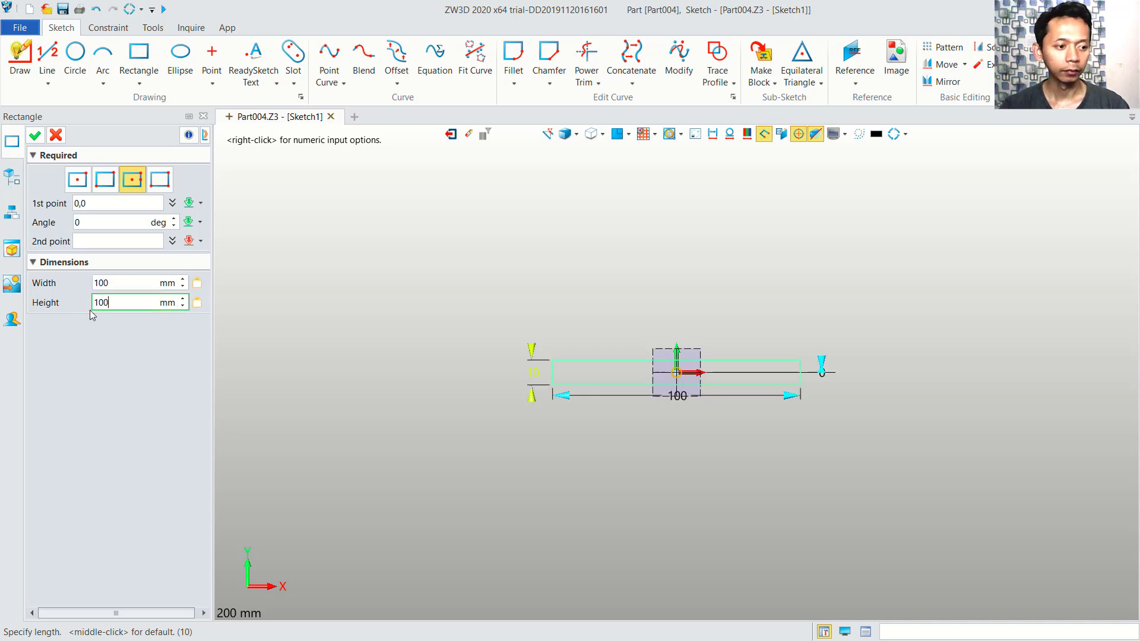
{"action": "left_click", "coordinate": [34, 136]}
{"action": "middle_click_drag", "start_coordinate": [718, 315], "coordinate": [688, 312]}
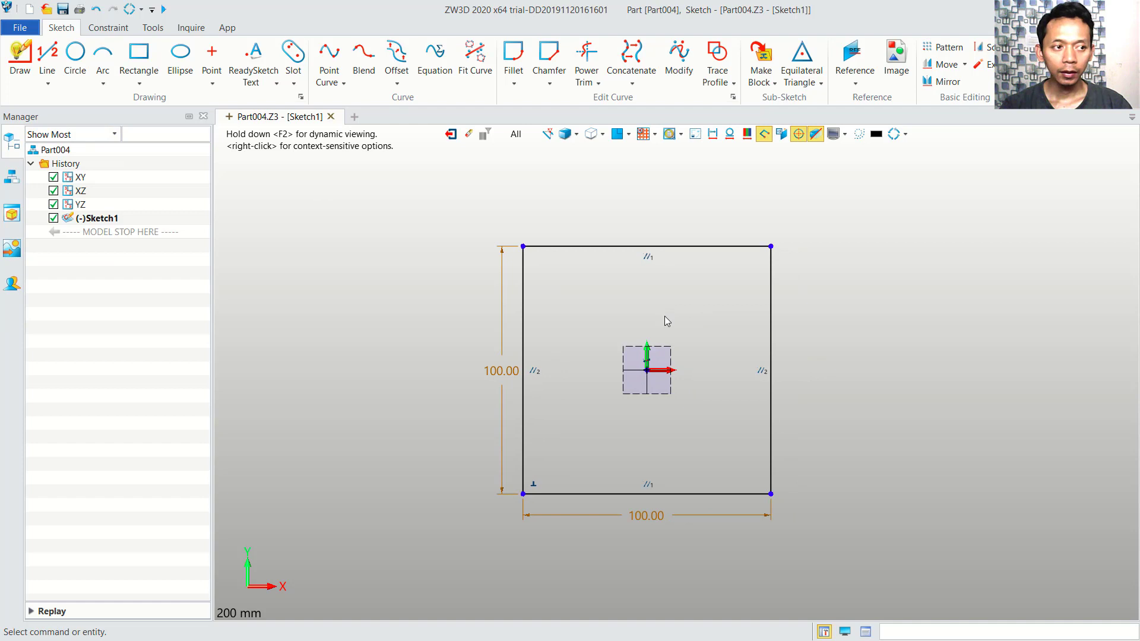
Place a radius 5 mm circle inside the square's top-left corner.
{"action": "left_click", "coordinate": [74, 60]}
{"action": "scroll", "coordinate": [566, 244], "scroll_direction": "up", "scroll_amount": 3}
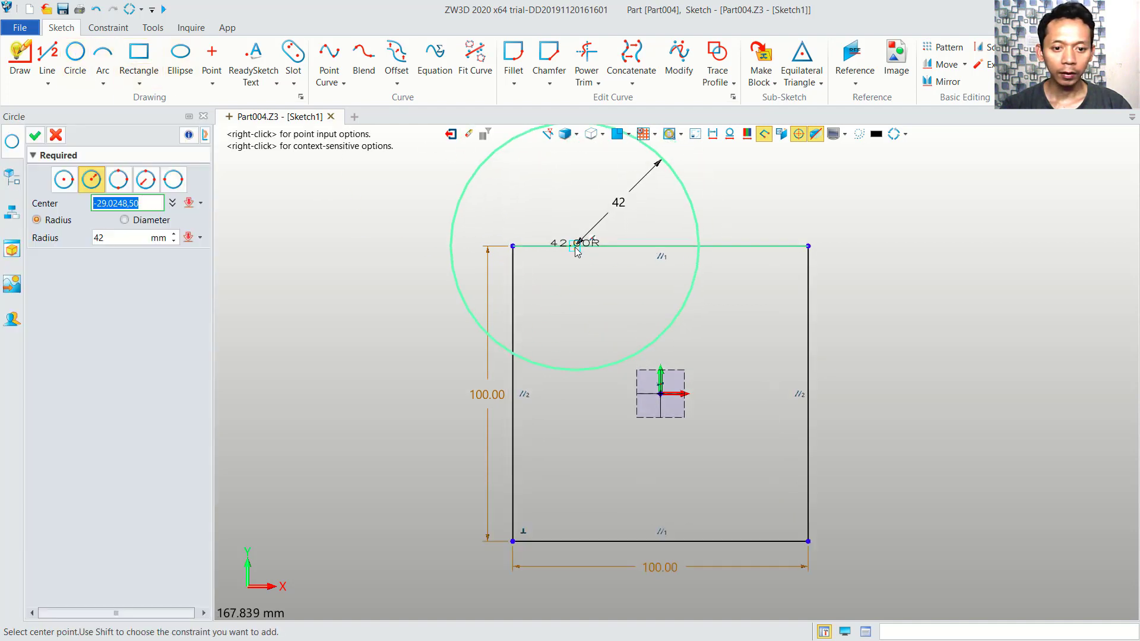
{"action": "left_click", "coordinate": [523, 284]}
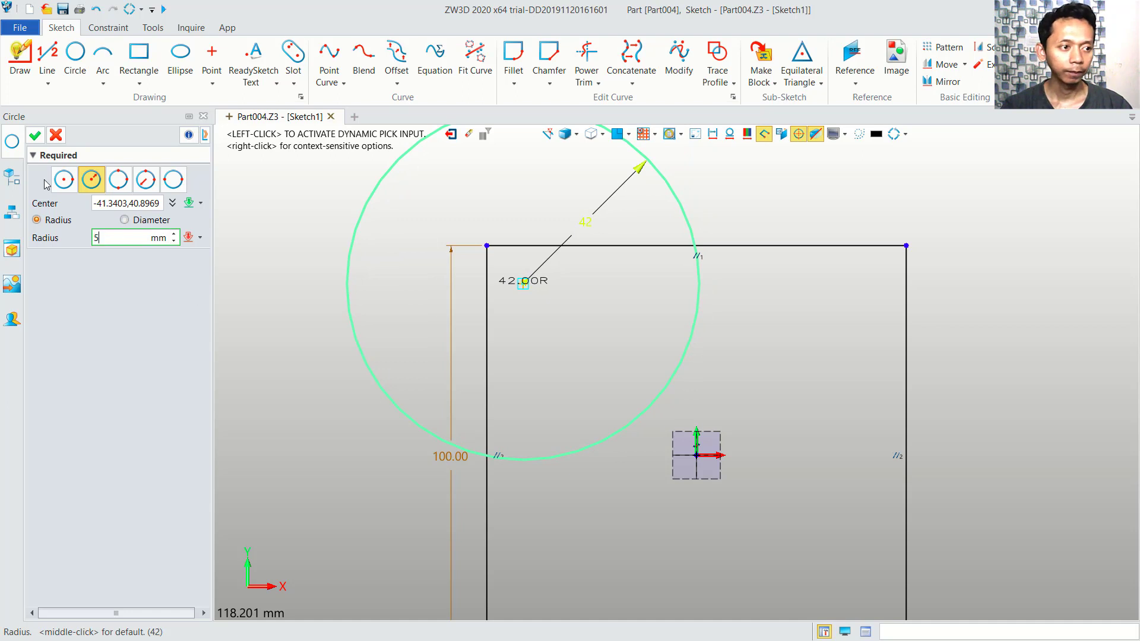
{"action": "left_click", "coordinate": [34, 136]}
{"action": "scroll", "coordinate": [681, 339], "scroll_direction": "down", "scroll_amount": 3}
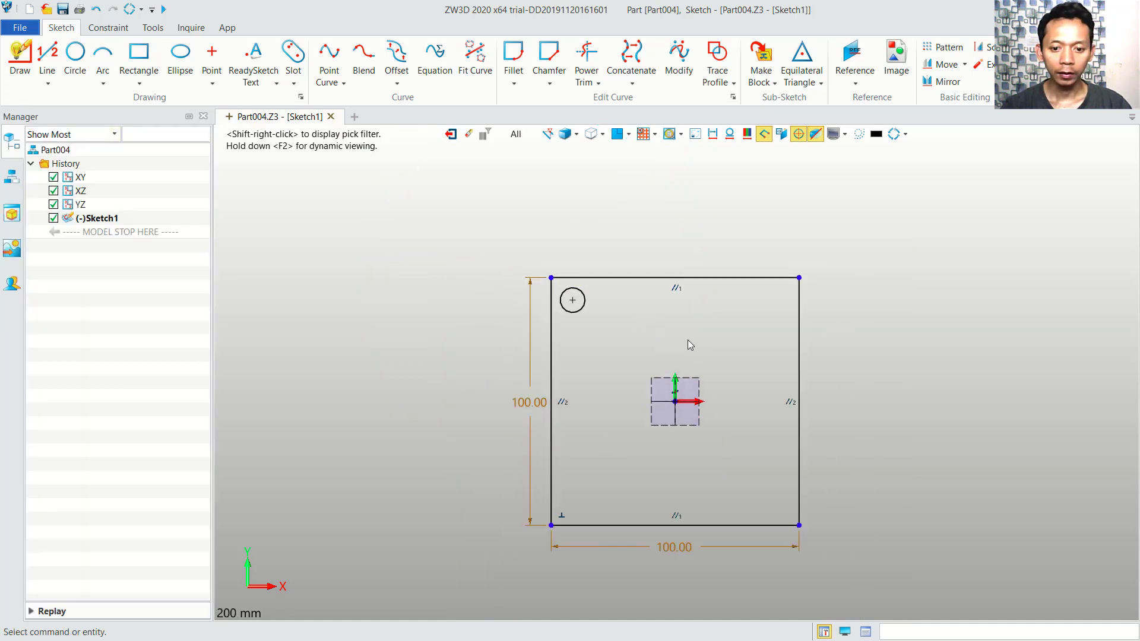
{"action": "middle_click", "coordinate": [689, 339]}
Add two origin-centred circles with radii 40 mm and 42 mm.
{"action": "left_click", "coordinate": [684, 393]}
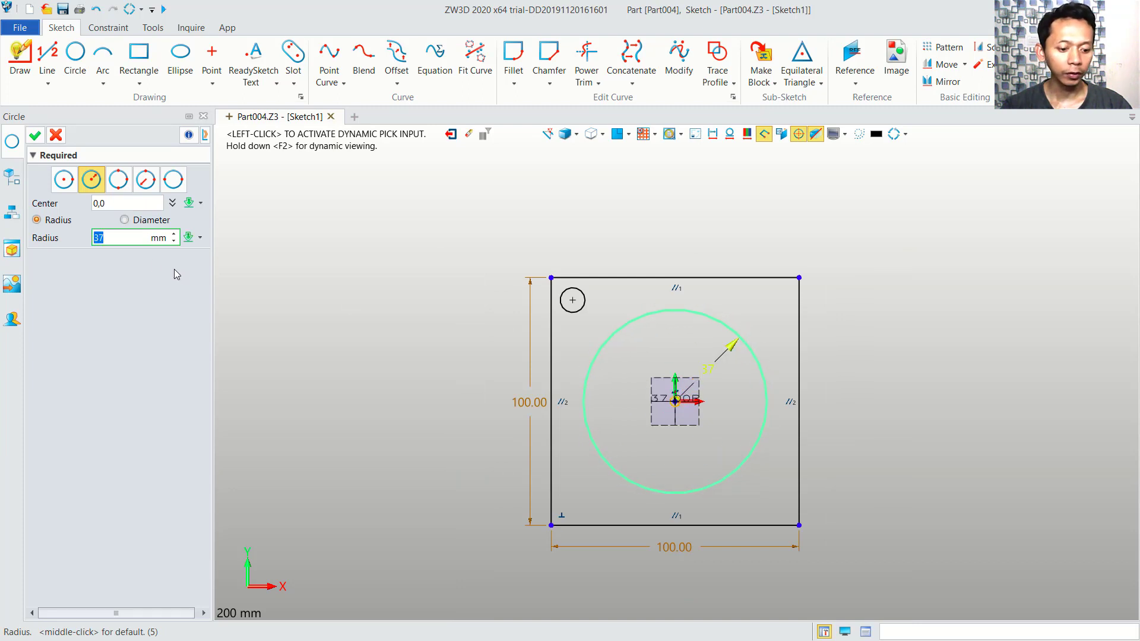
{"action": "left_click", "coordinate": [35, 136]}
{"action": "left_click", "coordinate": [677, 402]}
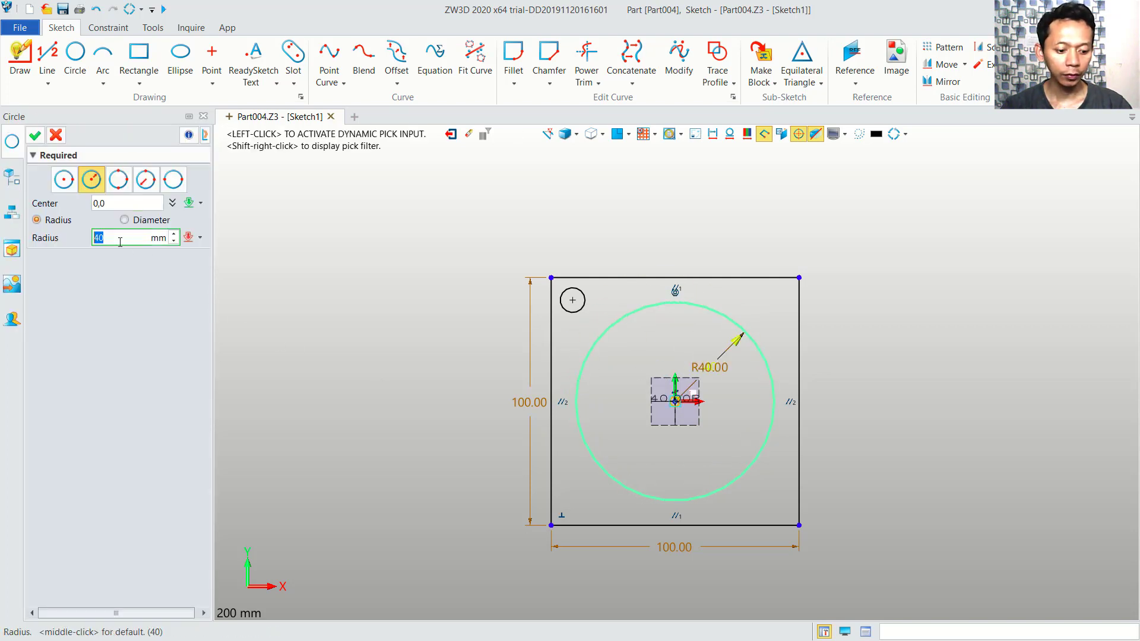
{"action": "left_click", "coordinate": [36, 136]}
Add a third origin-centred circle with a 10 mm radius.
{"action": "scroll", "coordinate": [701, 398], "scroll_direction": "up", "scroll_amount": 2}
{"action": "middle_click", "coordinate": [689, 403]}
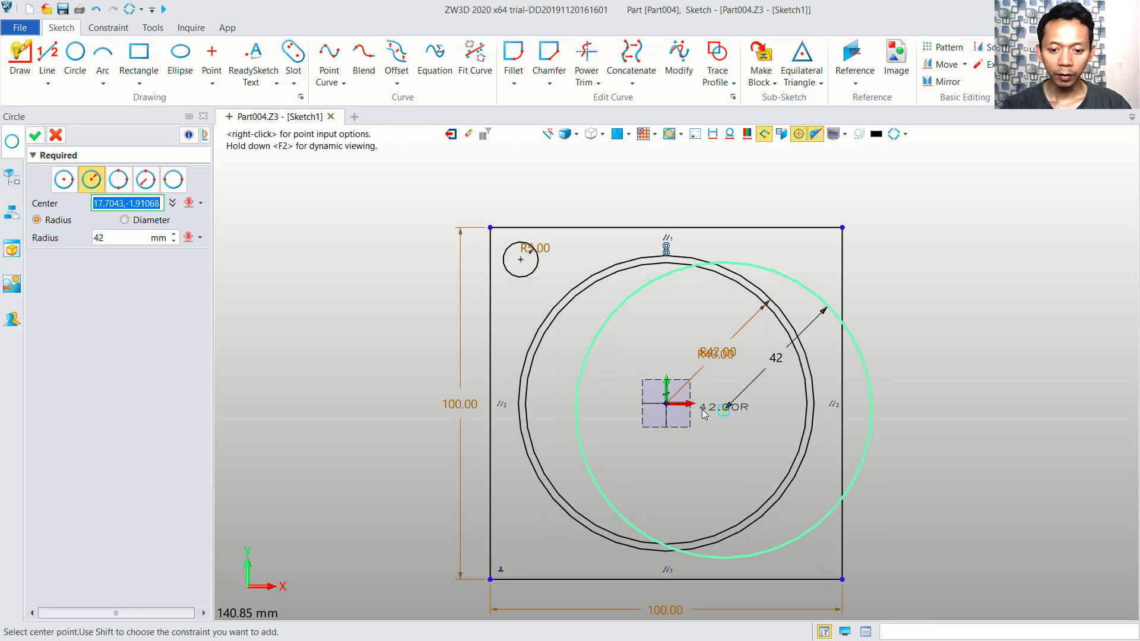
{"action": "left_click", "coordinate": [667, 405]}
{"action": "type", "text": "15"}
{"action": "key", "text": "BackSpace"}
{"action": "type", "text": "4"}
{"action": "key", "text": "Return"}
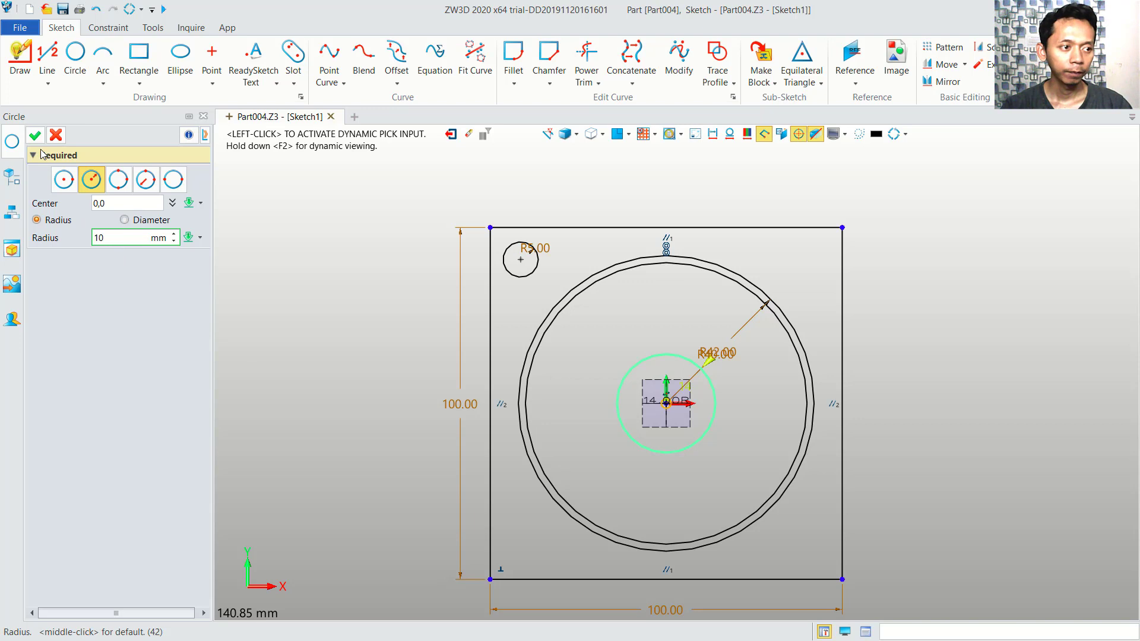
{"action": "key", "text": "Return"}
{"action": "middle_click", "coordinate": [657, 295]}
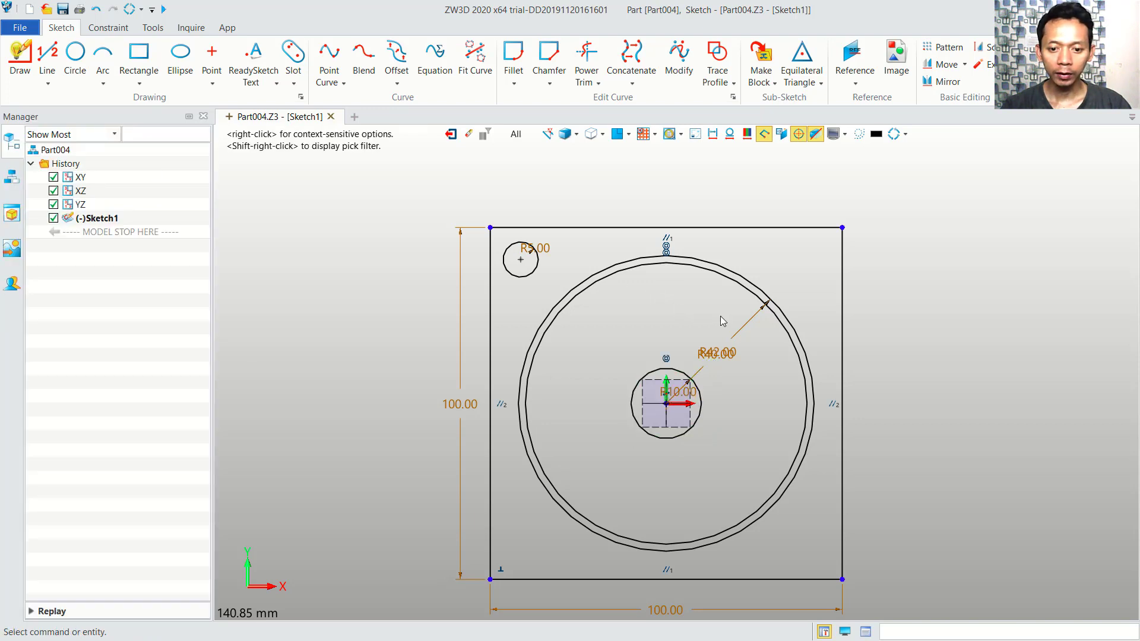
{"action": "middle_click", "coordinate": [721, 316]}
Draw a radius 8 circle above the origin, then edit its radius dimension to 4 mm.
{"action": "left_click", "coordinate": [665, 313]}
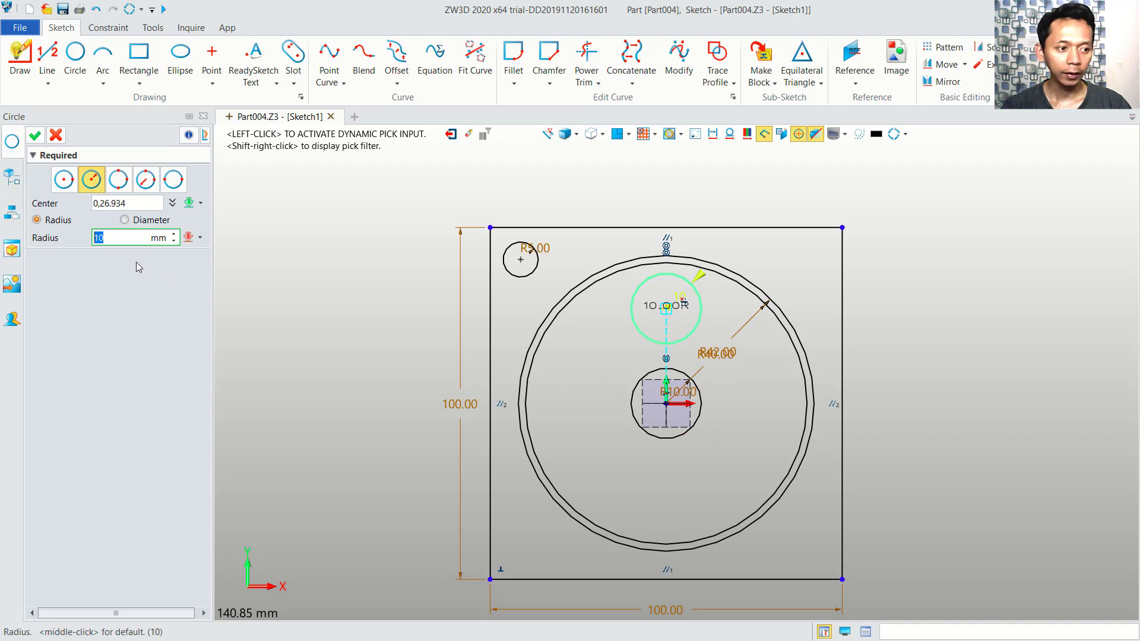
{"action": "type", "text": "8"}
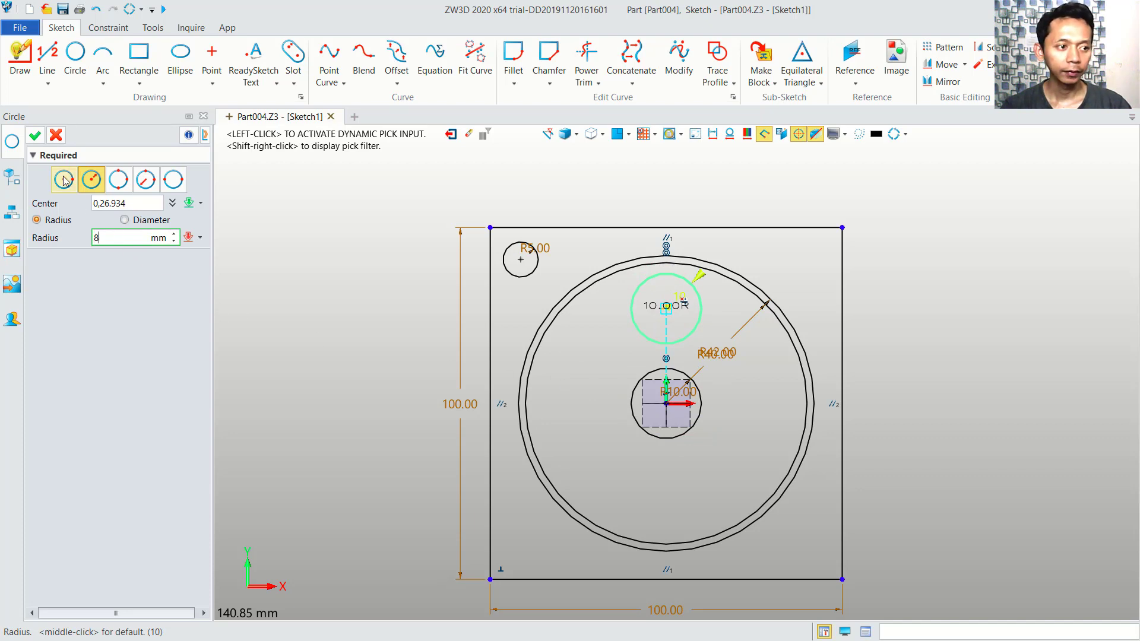
{"action": "left_click", "coordinate": [32, 137]}
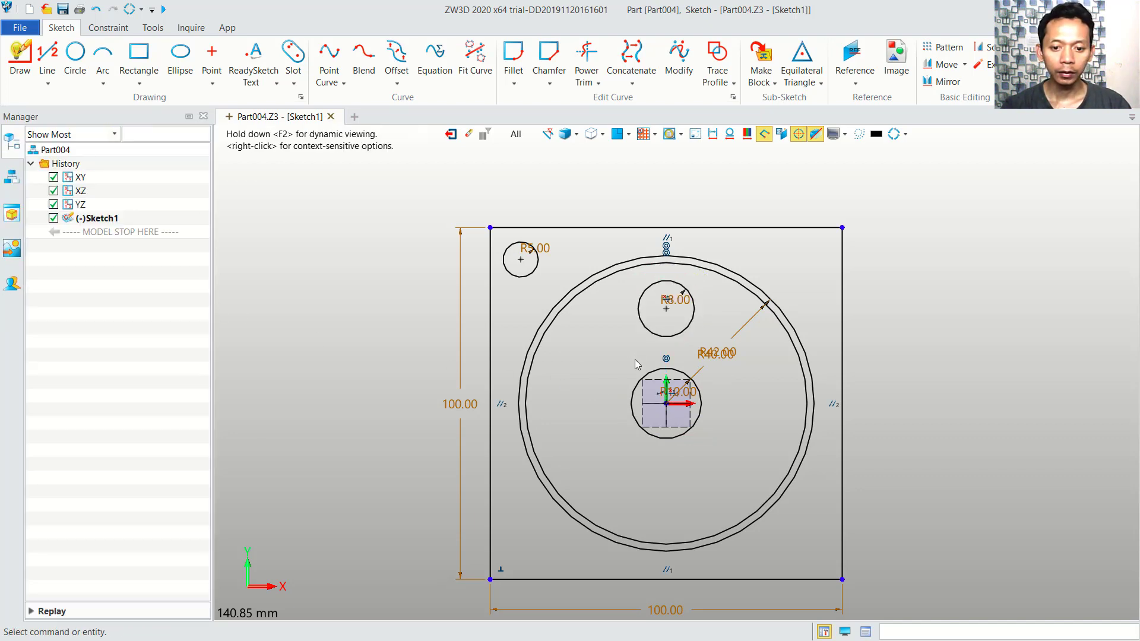
{"action": "double_click", "coordinate": [677, 300]}
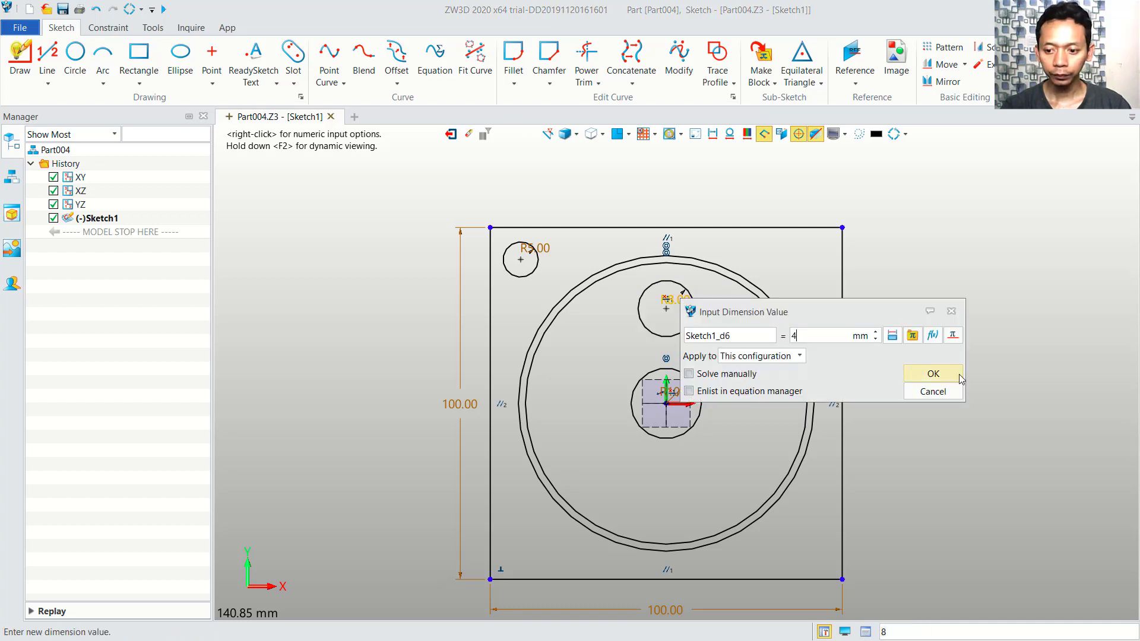
{"action": "left_click", "coordinate": [934, 374]}
{"action": "scroll", "coordinate": [661, 329], "scroll_direction": "up", "scroll_amount": 1}
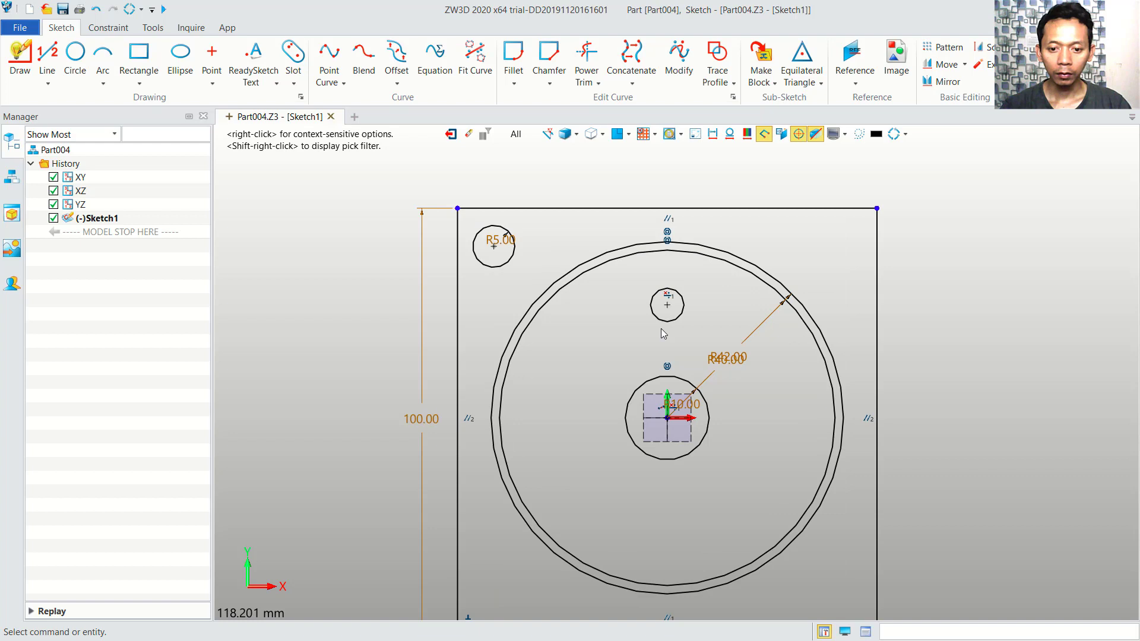
Add a 25 mm Quick Dimension from the origin to the upper small circle's centre.
{"action": "left_click", "coordinate": [107, 28]}
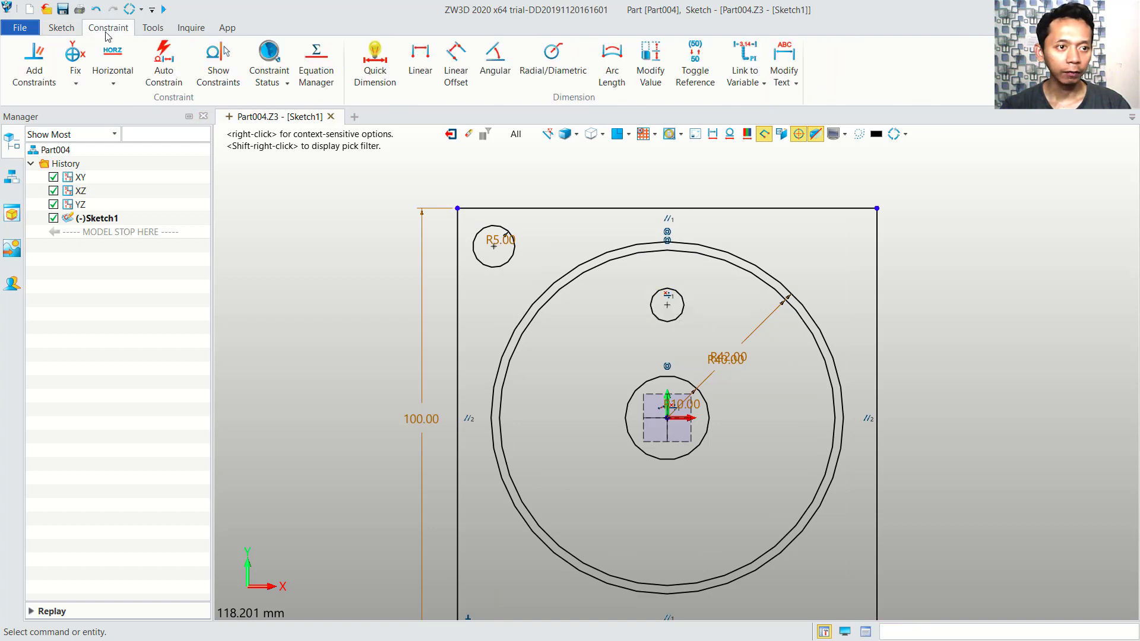
{"action": "left_click", "coordinate": [365, 63]}
{"action": "left_click", "coordinate": [671, 308]}
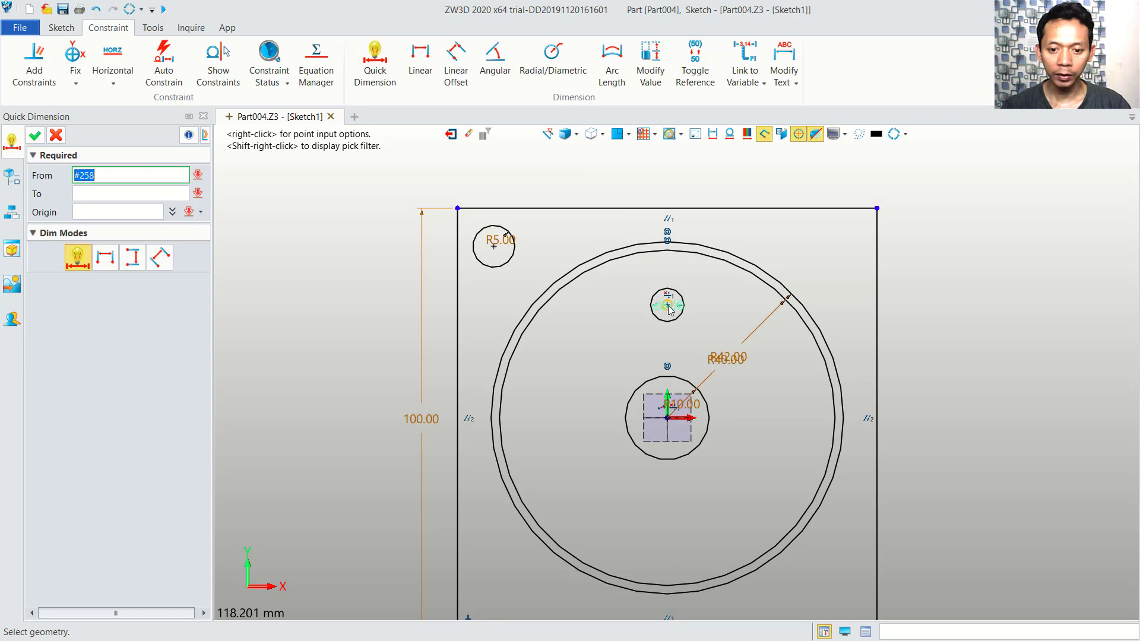
{"action": "left_click", "coordinate": [668, 419]}
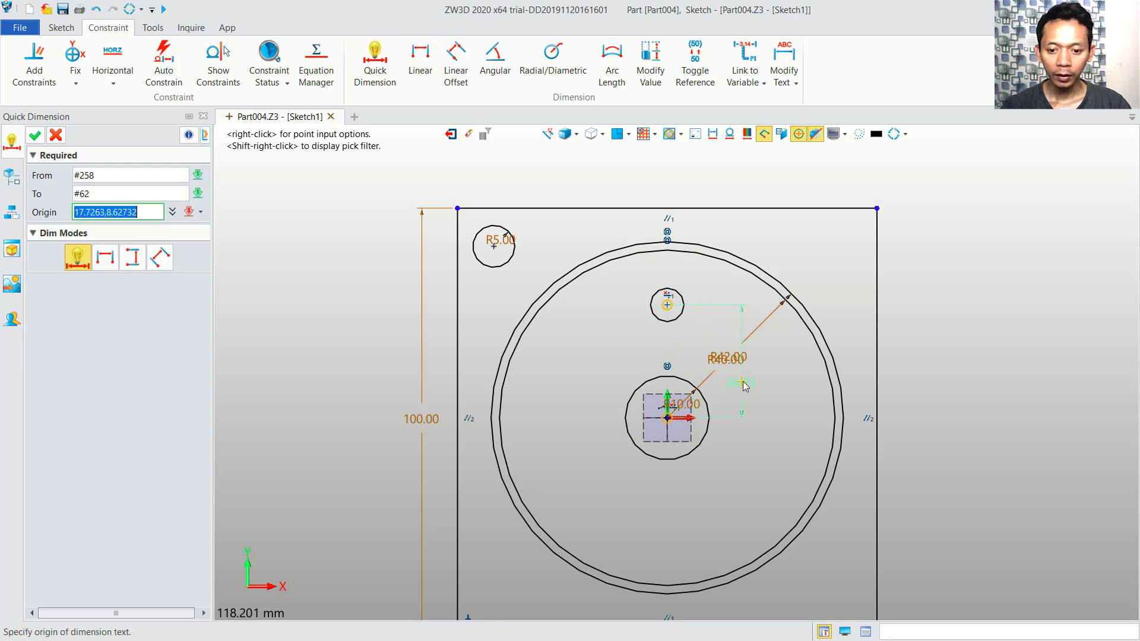
{"action": "left_click", "coordinate": [745, 371]}
{"action": "type", "text": "25"}
{"action": "left_click", "coordinate": [999, 456]}
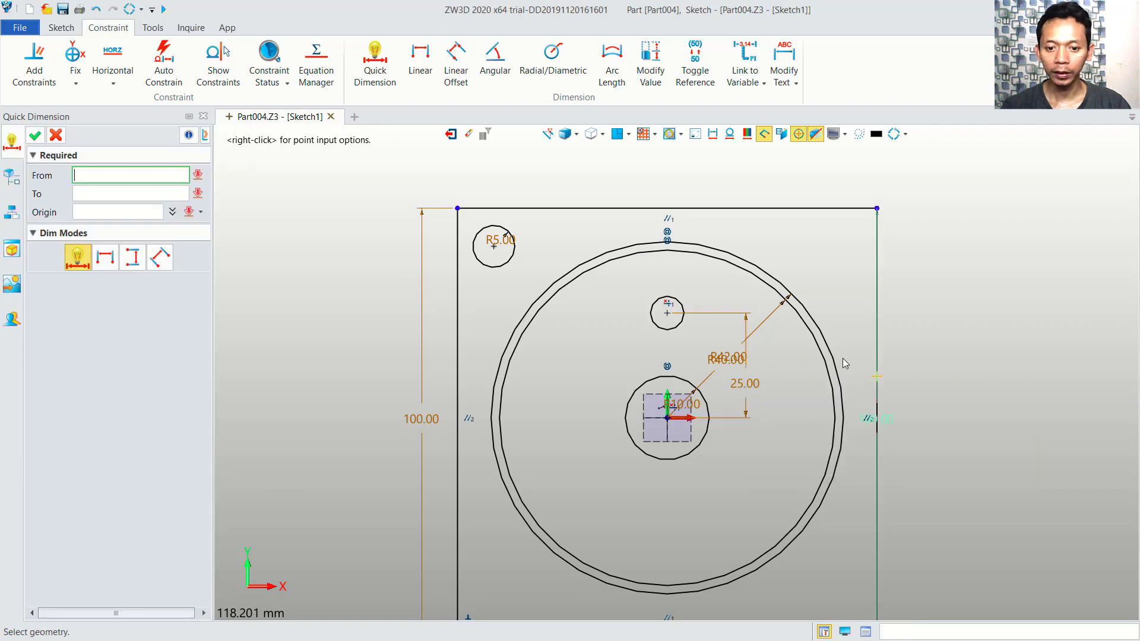
{"action": "scroll", "coordinate": [545, 366], "scroll_direction": "down", "scroll_amount": 2}
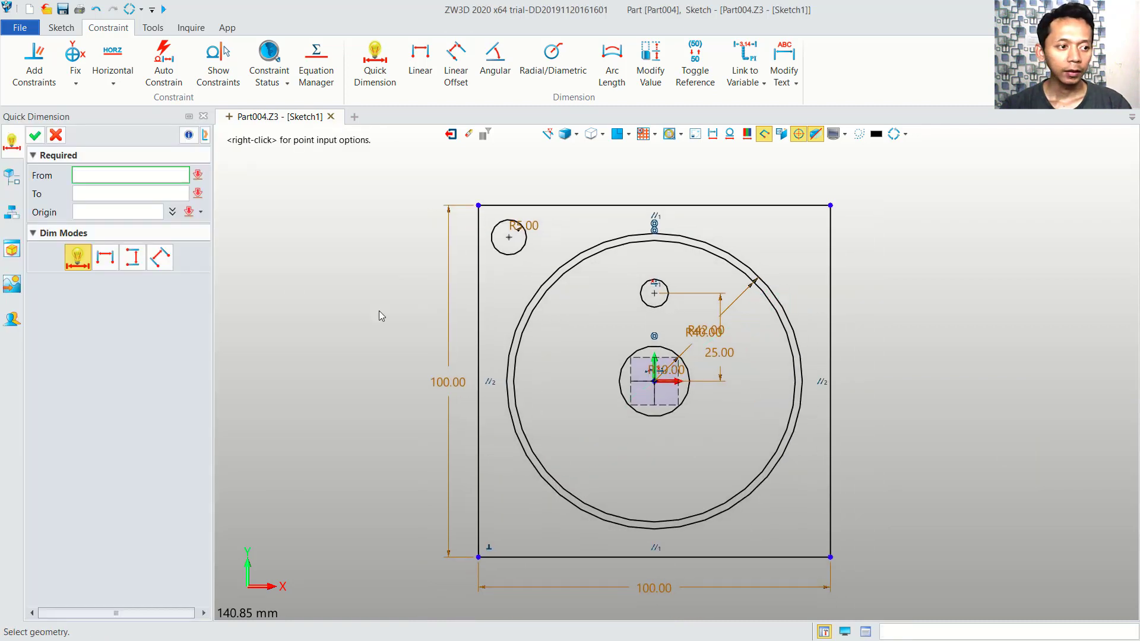
{"action": "left_click", "coordinate": [35, 136]}
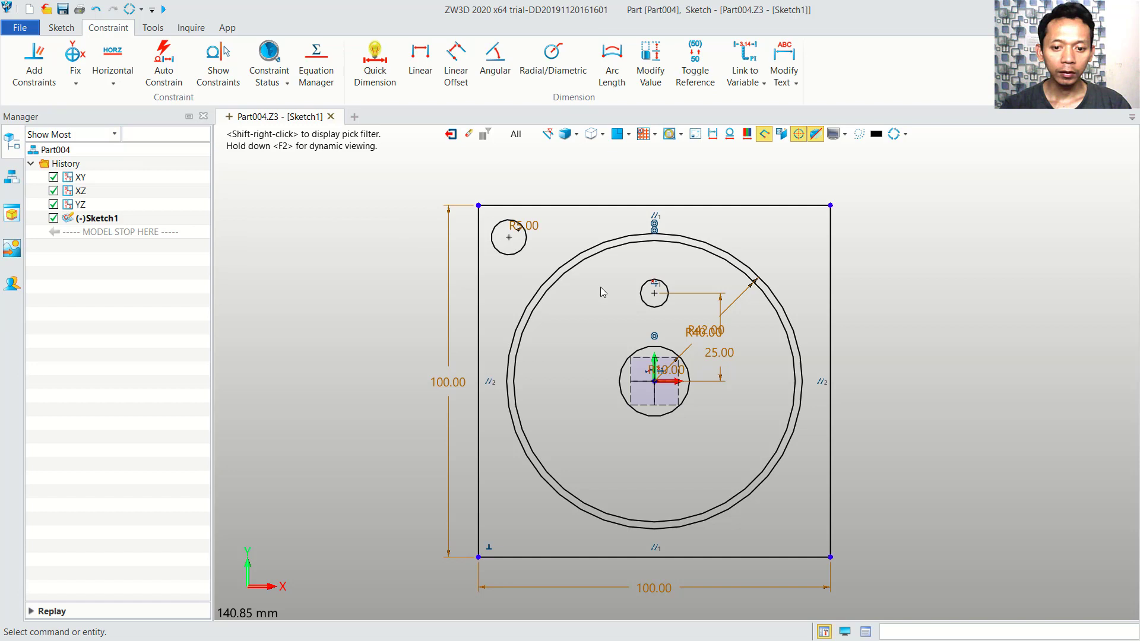
Draw a radius 8 circle centred on the X axis left of the origin.
{"action": "left_click", "coordinate": [641, 301]}
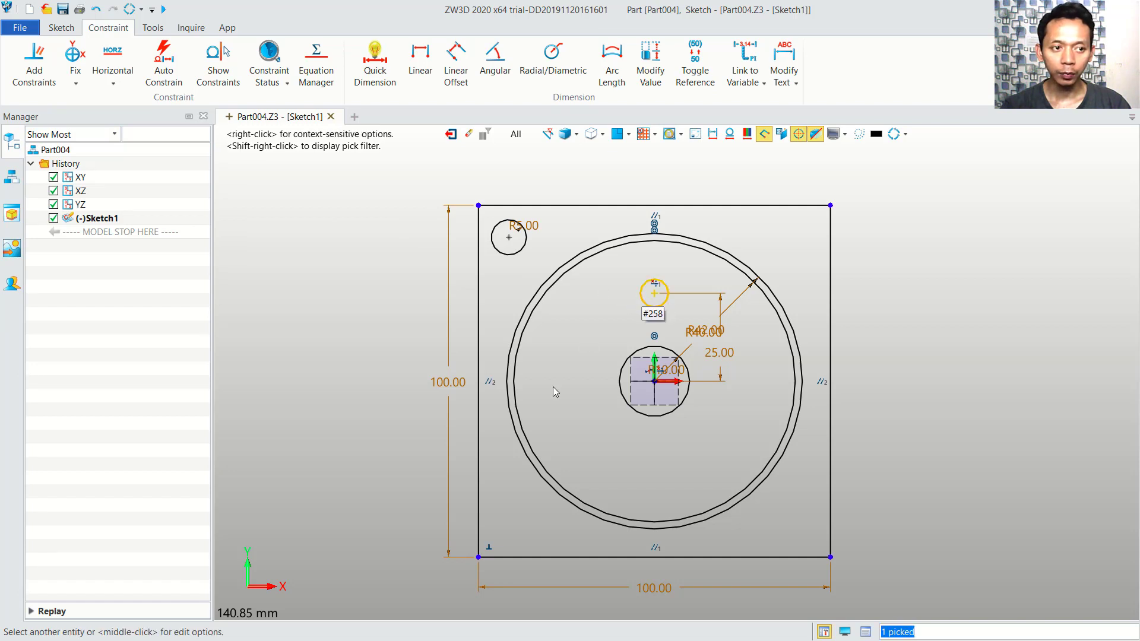
{"action": "left_click", "coordinate": [61, 28]}
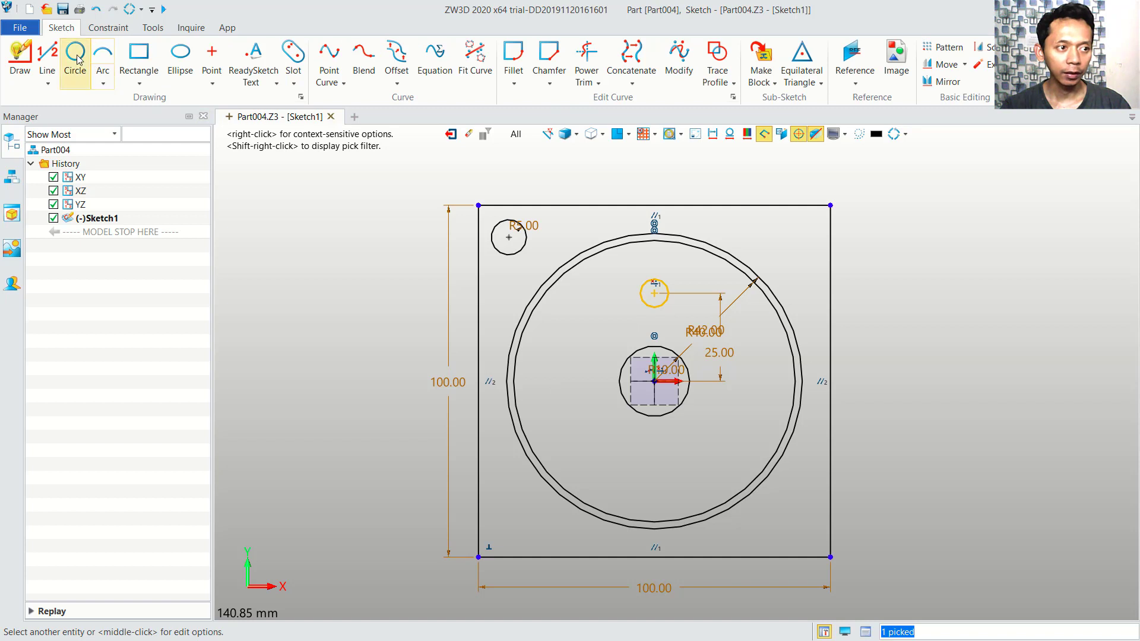
{"action": "left_click", "coordinate": [78, 57]}
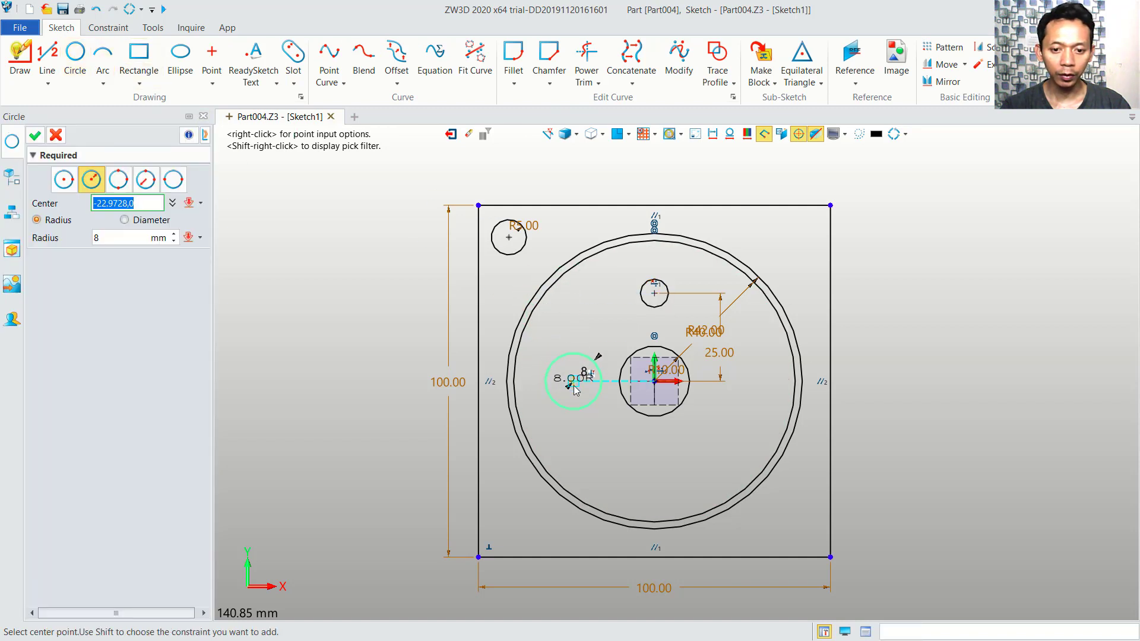
{"action": "left_click", "coordinate": [574, 387]}
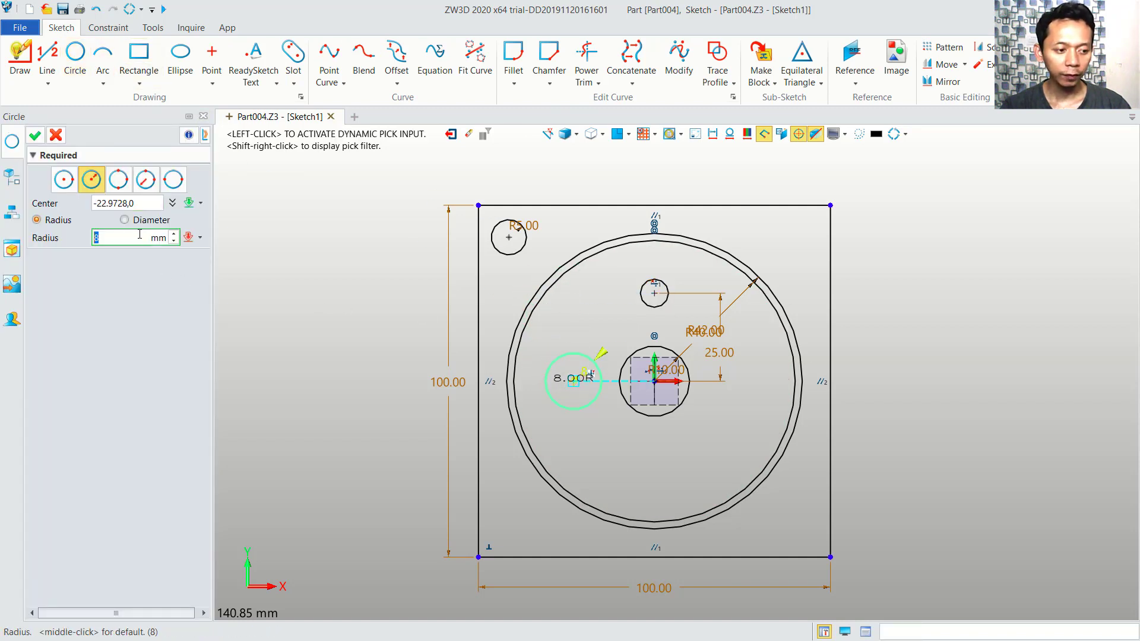
{"action": "left_click", "coordinate": [35, 136]}
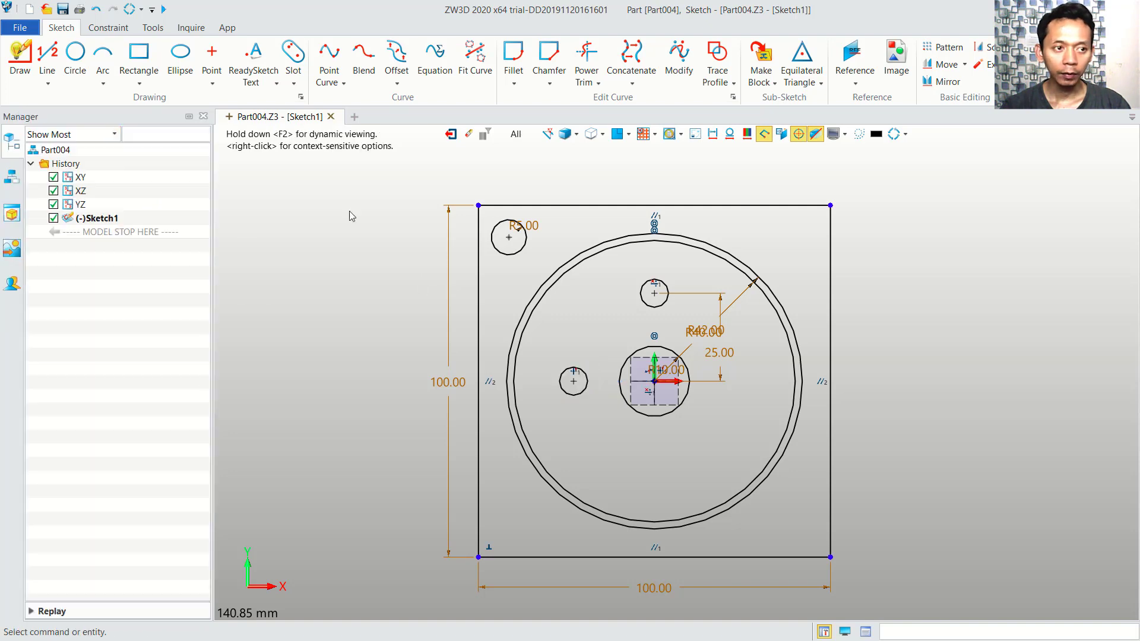
{"action": "left_click", "coordinate": [108, 28]}
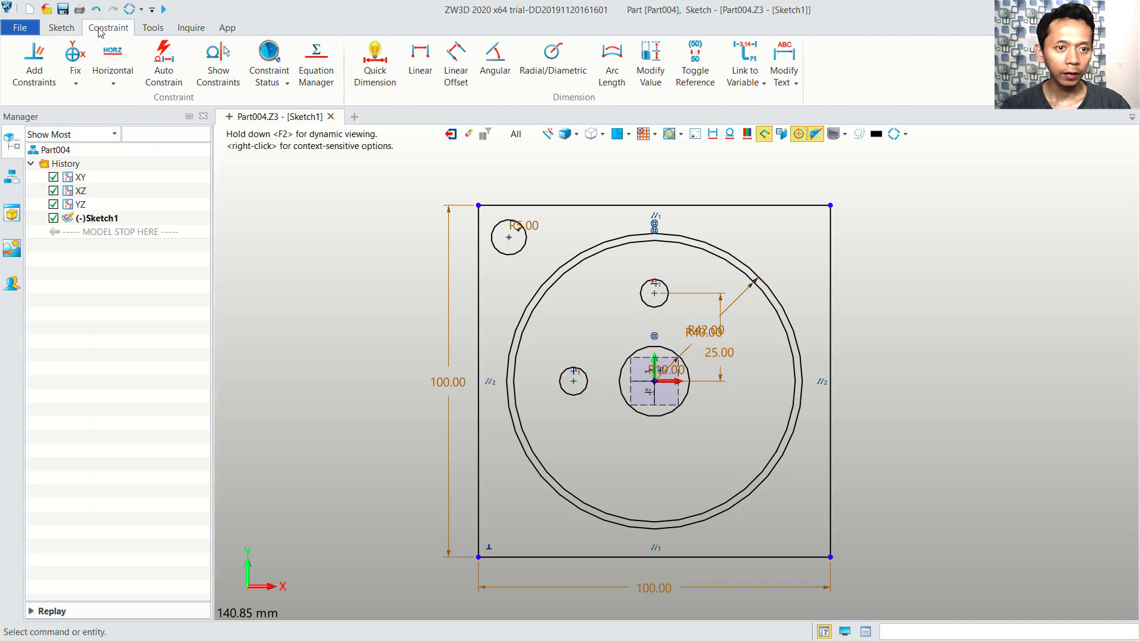
Add a 25 mm horizontal dimension from the origin to the left small circle's centre.
{"action": "left_click", "coordinate": [387, 60]}
{"action": "scroll", "coordinate": [540, 332], "scroll_direction": "up", "scroll_amount": 1}
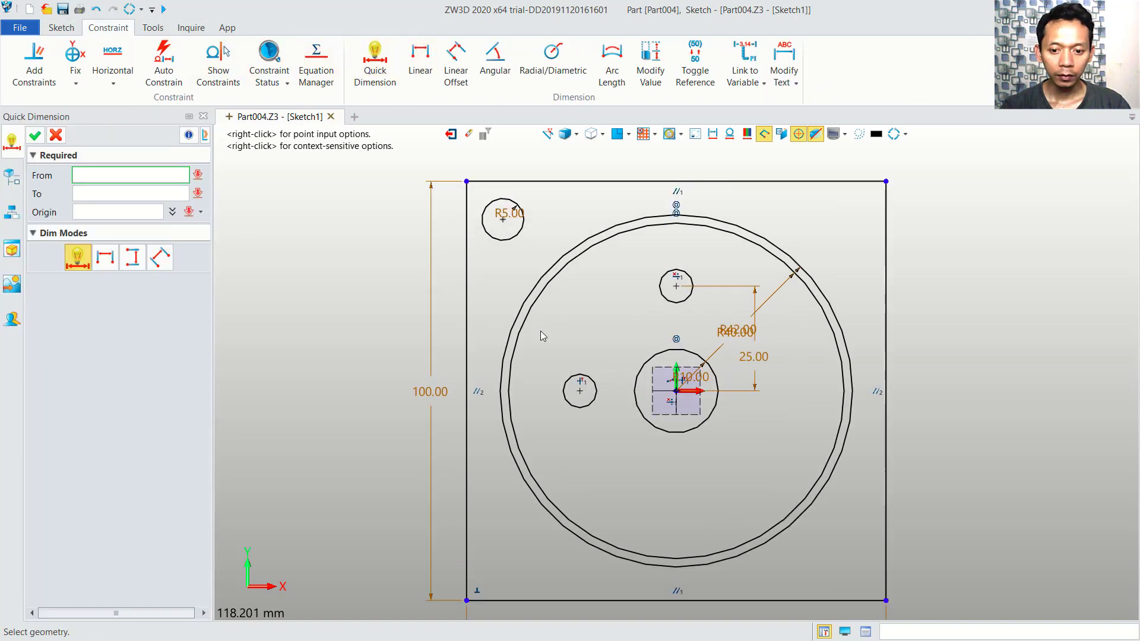
{"action": "left_click", "coordinate": [580, 398]}
{"action": "left_click", "coordinate": [675, 391]}
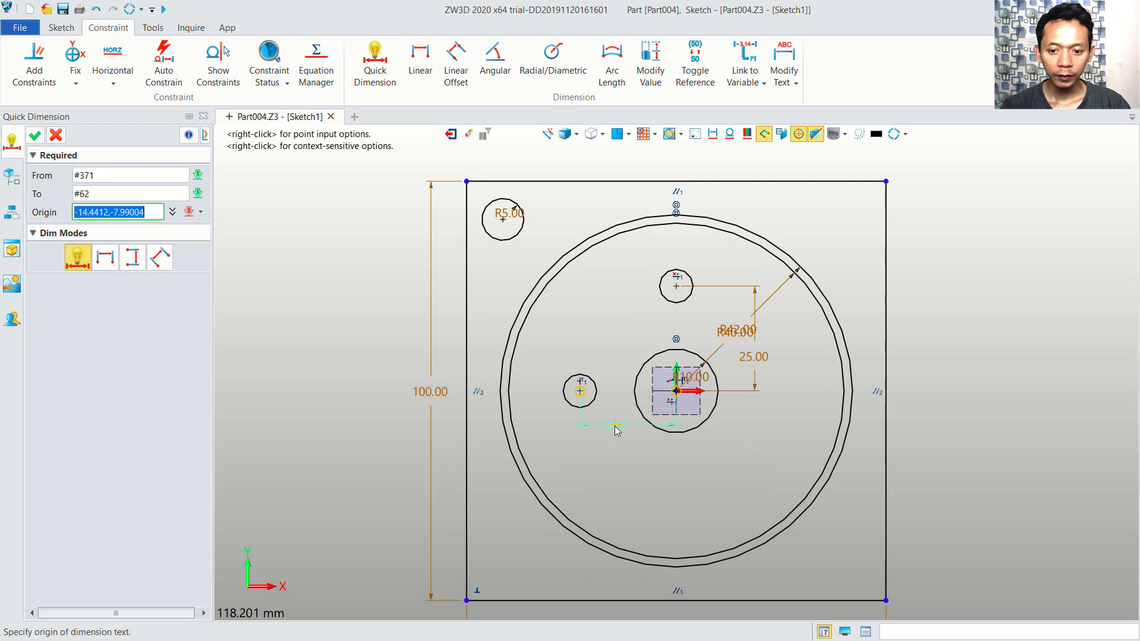
{"action": "left_click", "coordinate": [608, 442]}
{"action": "type", "text": "25"}
{"action": "left_click", "coordinate": [860, 513]}
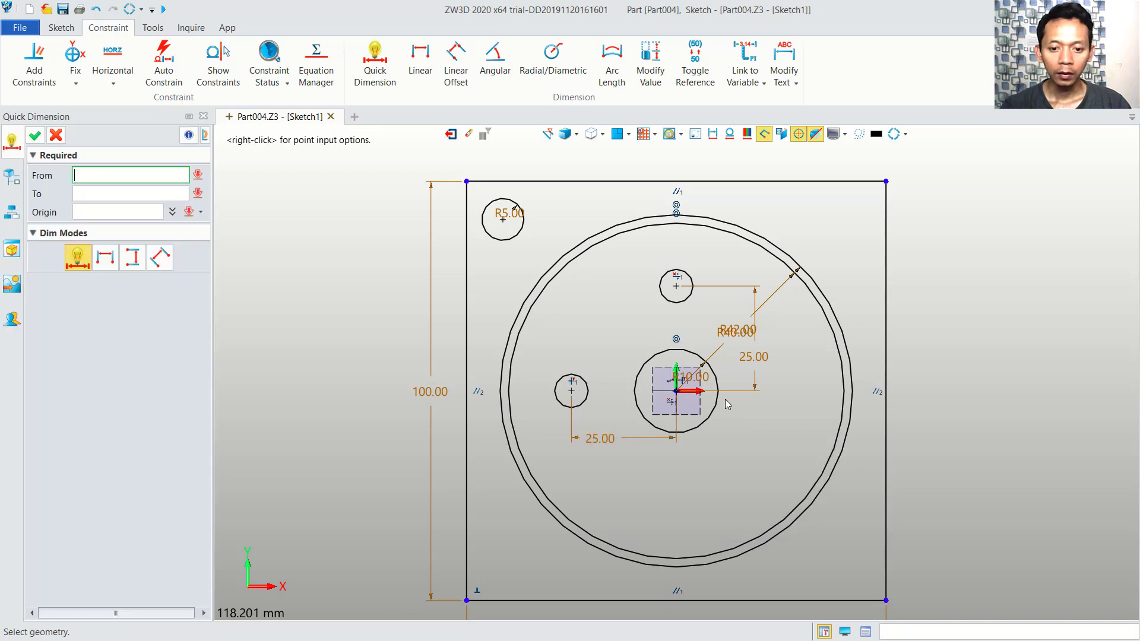
{"action": "left_click", "coordinate": [35, 136]}
{"action": "left_click", "coordinate": [61, 27]}
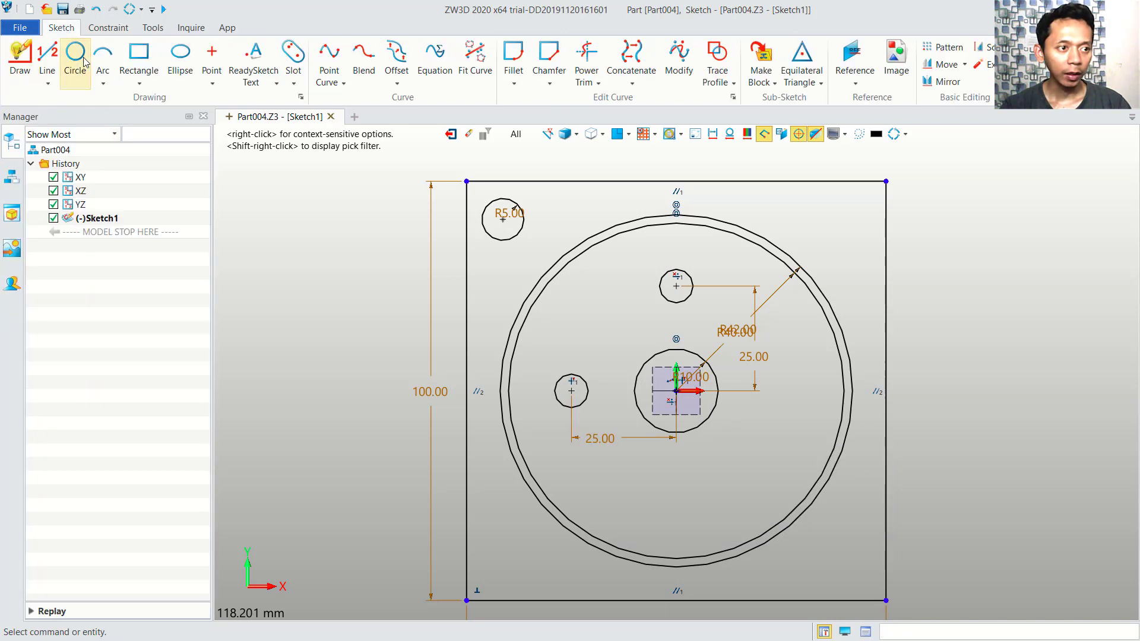
Draw a circle of radius 29 mm centred on the sketch origin.
{"action": "left_click", "coordinate": [75, 53]}
{"action": "scroll", "coordinate": [621, 313], "scroll_direction": "up", "scroll_amount": 1}
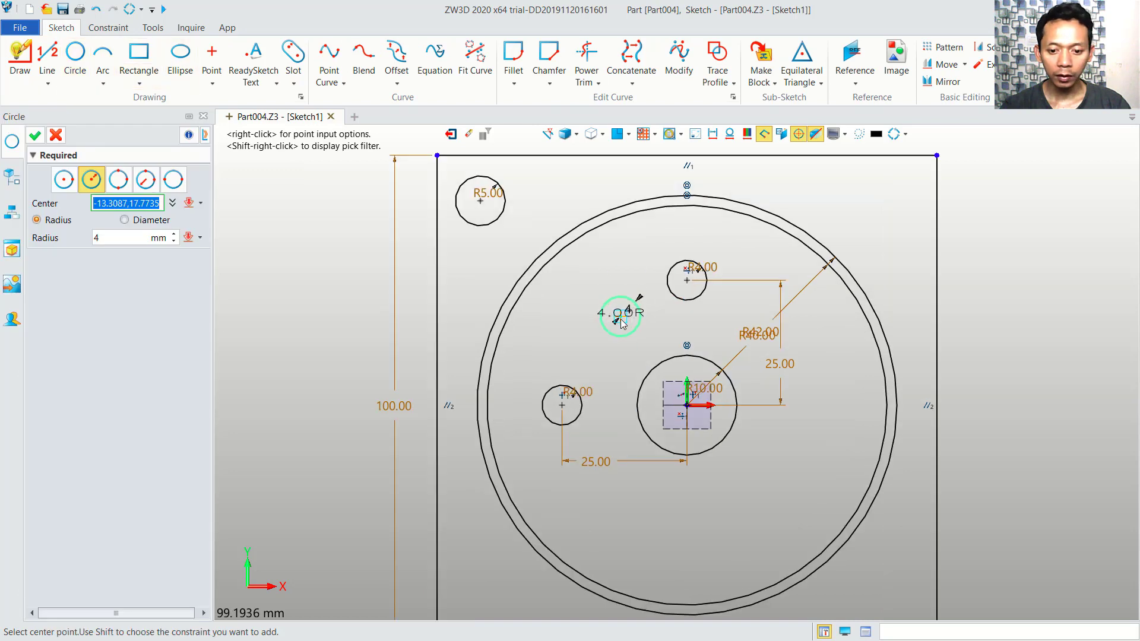
{"action": "left_click", "coordinate": [686, 408]}
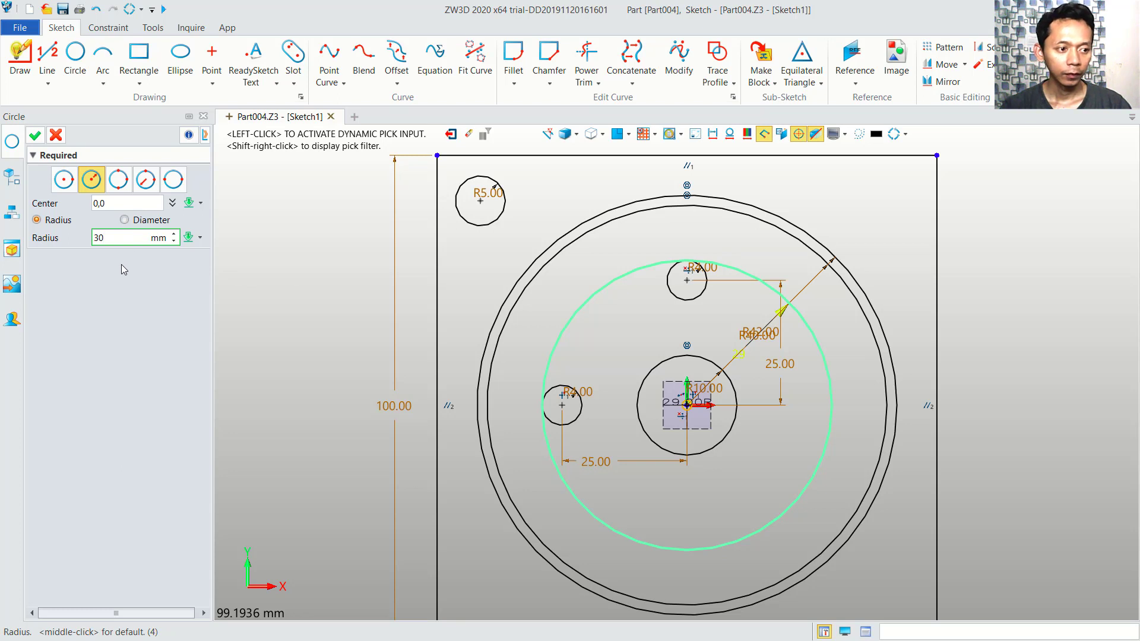
{"action": "key", "text": "Return"}
{"action": "key", "text": "Return"}
{"action": "type", "text": "29"}
{"action": "key", "text": "Return"}
{"action": "left_click", "coordinate": [34, 136]}
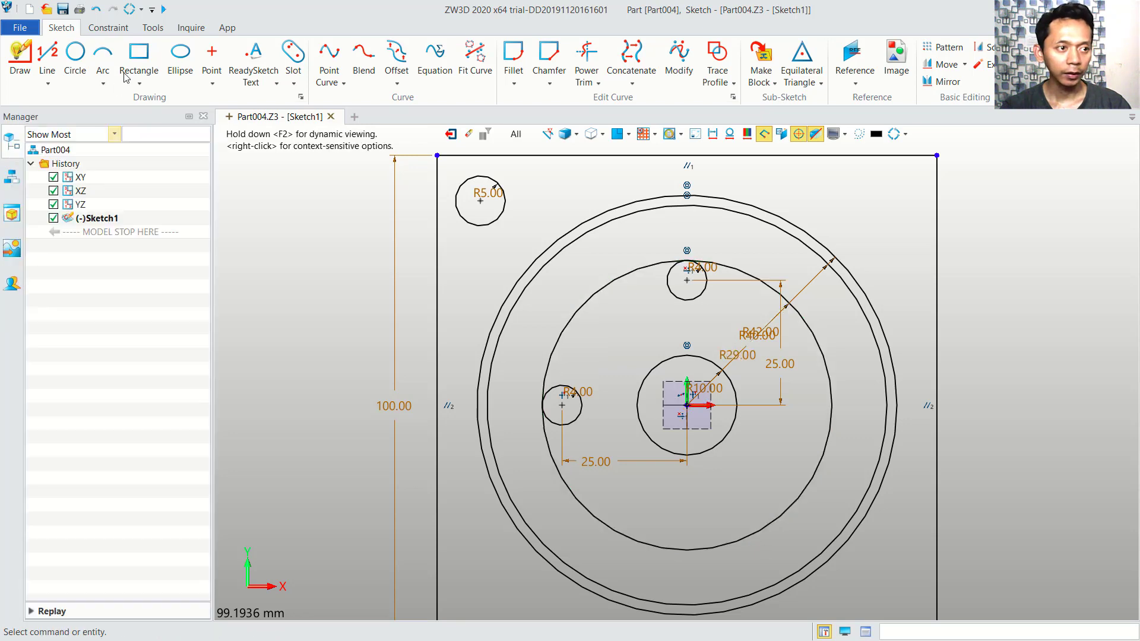
Draw a circle of radius 21 mm centred on the sketch origin.
{"action": "left_click", "coordinate": [75, 55]}
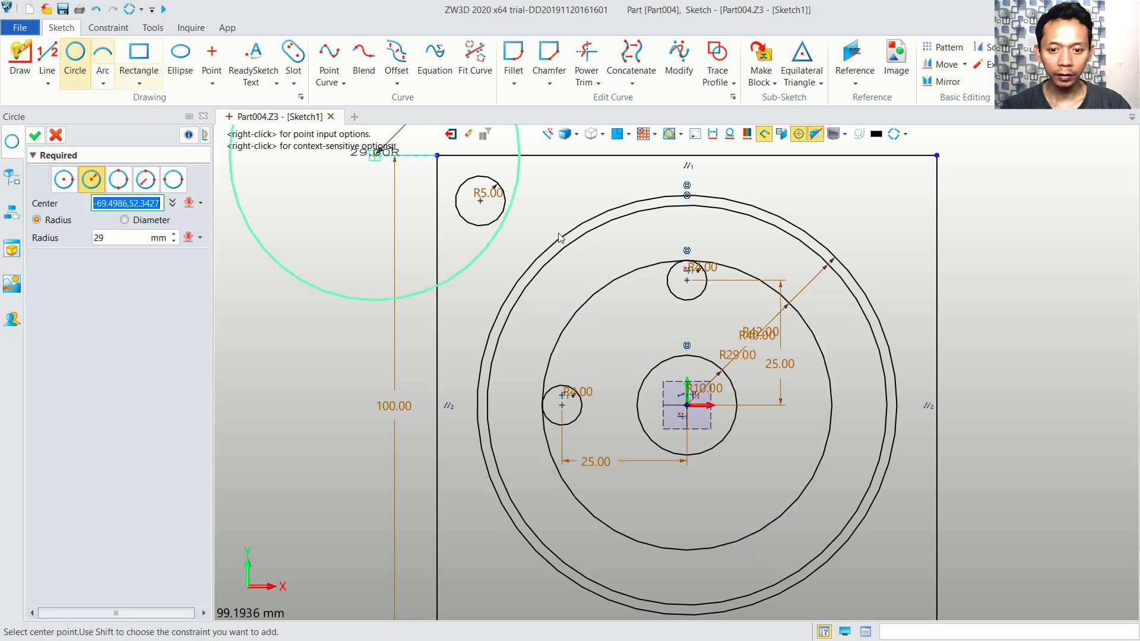
{"action": "left_click", "coordinate": [683, 410]}
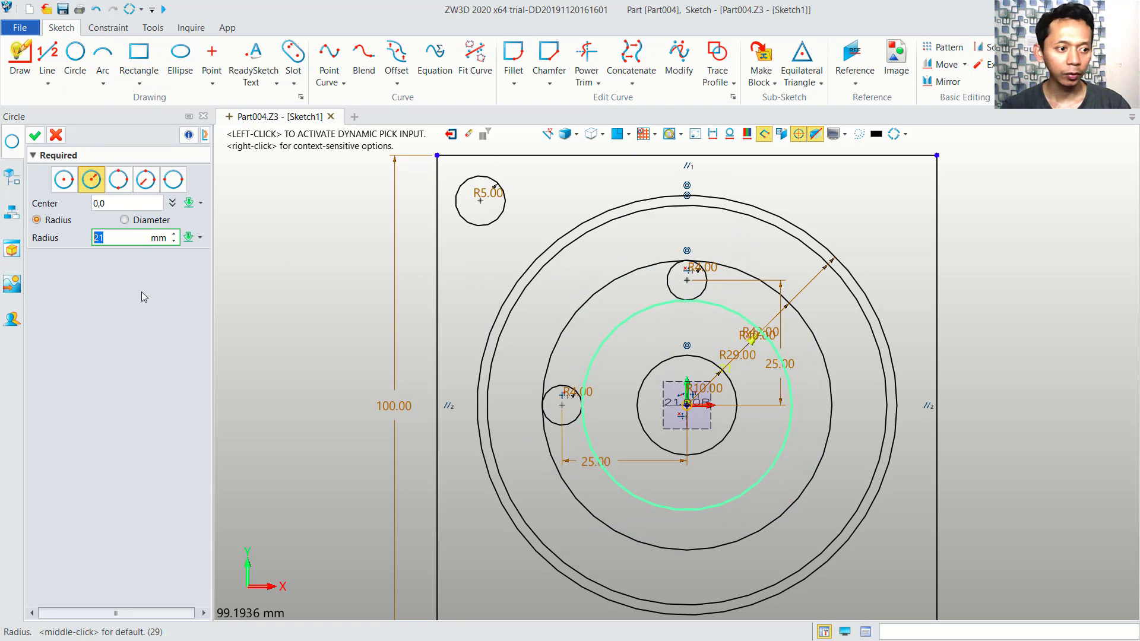
{"action": "left_click", "coordinate": [35, 137]}
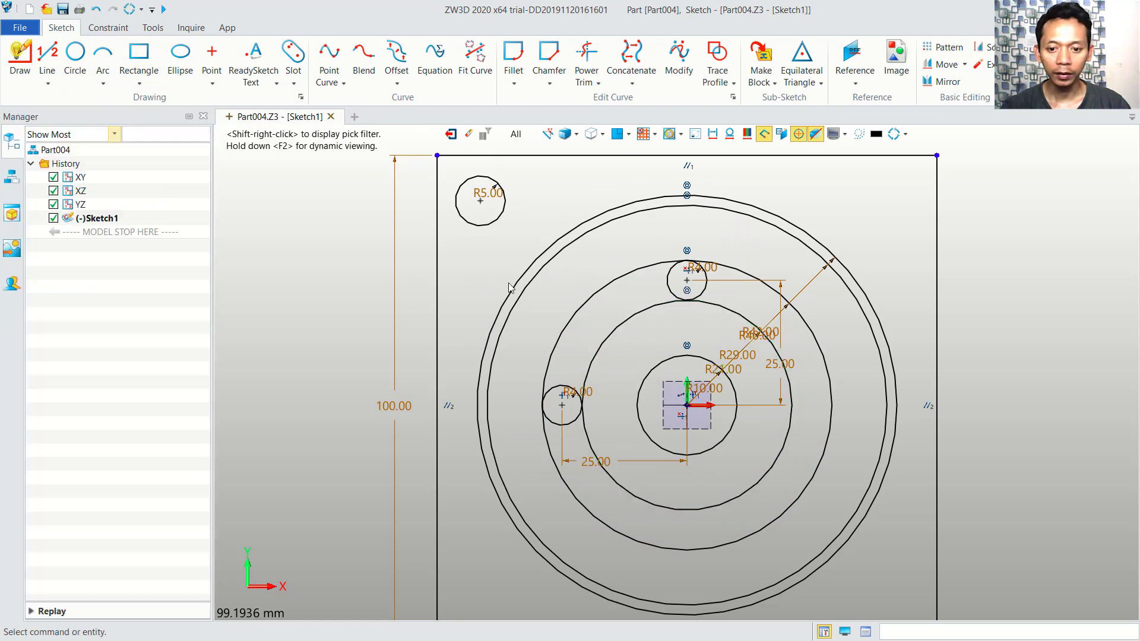
{"action": "scroll", "coordinate": [707, 303], "scroll_direction": "up", "scroll_amount": 2}
{"action": "scroll", "coordinate": [682, 314], "scroll_direction": "down", "scroll_amount": 3}
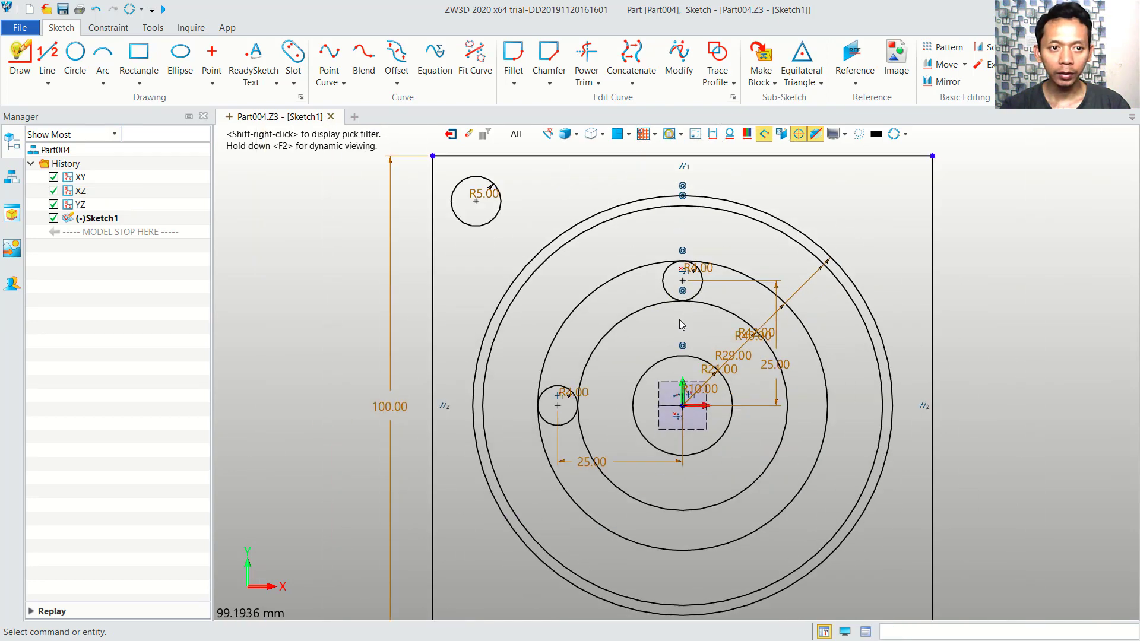
Power Trim the upper-left R29/R21 arcs and both small circles' inner arcs.
{"action": "left_click", "coordinate": [591, 59]}
{"action": "left_click_drag", "start_coordinate": [626, 339], "coordinate": [595, 297]}
{"action": "middle_click", "coordinate": [595, 302]}
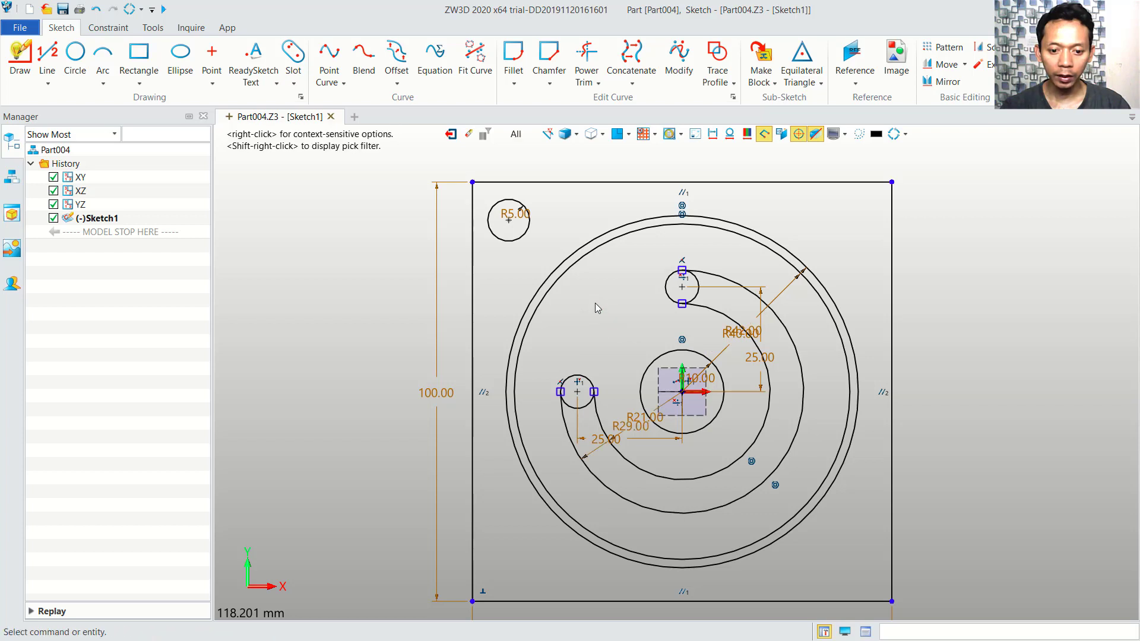
{"action": "middle_click", "coordinate": [584, 408]}
{"action": "left_click", "coordinate": [583, 408]}
{"action": "middle_click", "coordinate": [583, 408]}
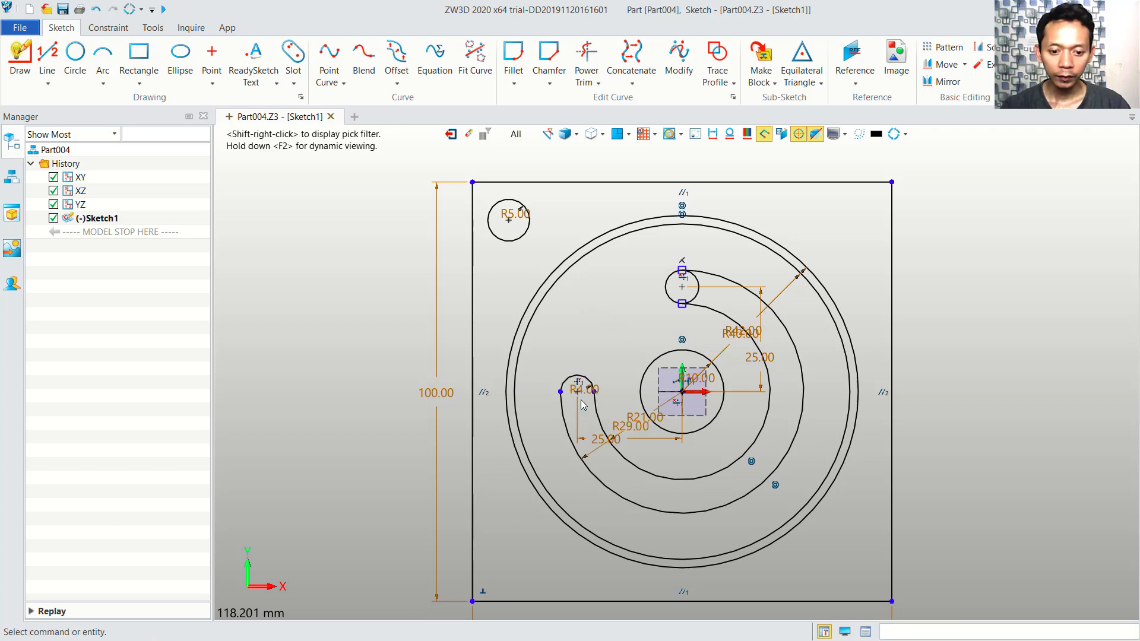
{"action": "middle_click", "coordinate": [699, 299]}
{"action": "left_click", "coordinate": [696, 297]}
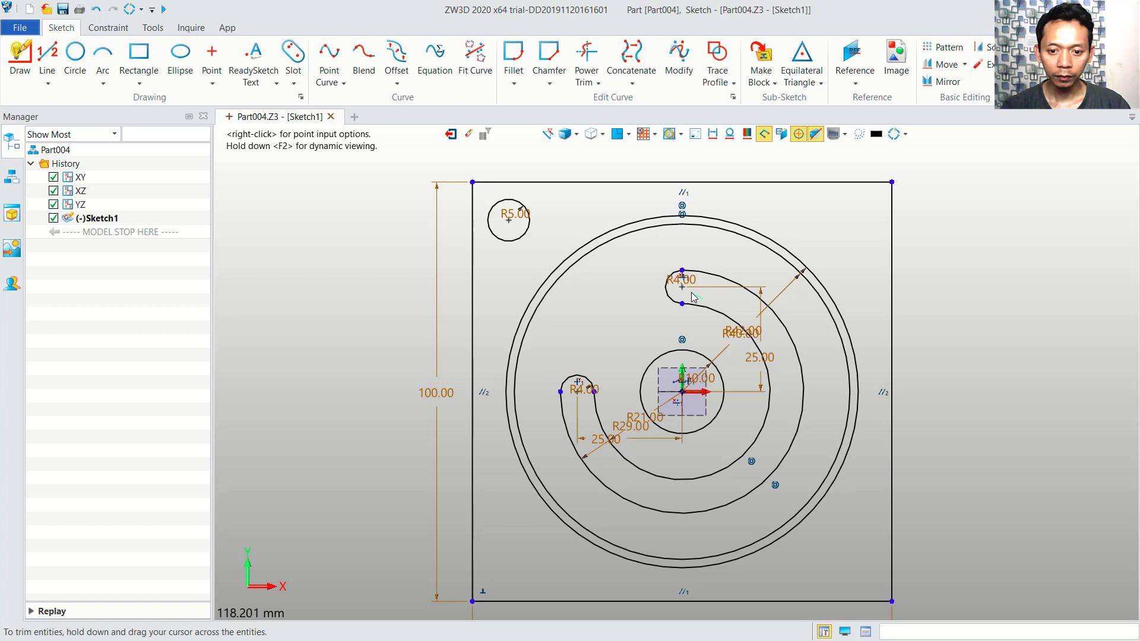
{"action": "middle_click", "coordinate": [692, 297]}
{"action": "scroll", "coordinate": [975, 381], "scroll_direction": "down", "scroll_amount": 2}
{"action": "right_click_drag", "start_coordinate": [975, 381], "coordinate": [895, 368]}
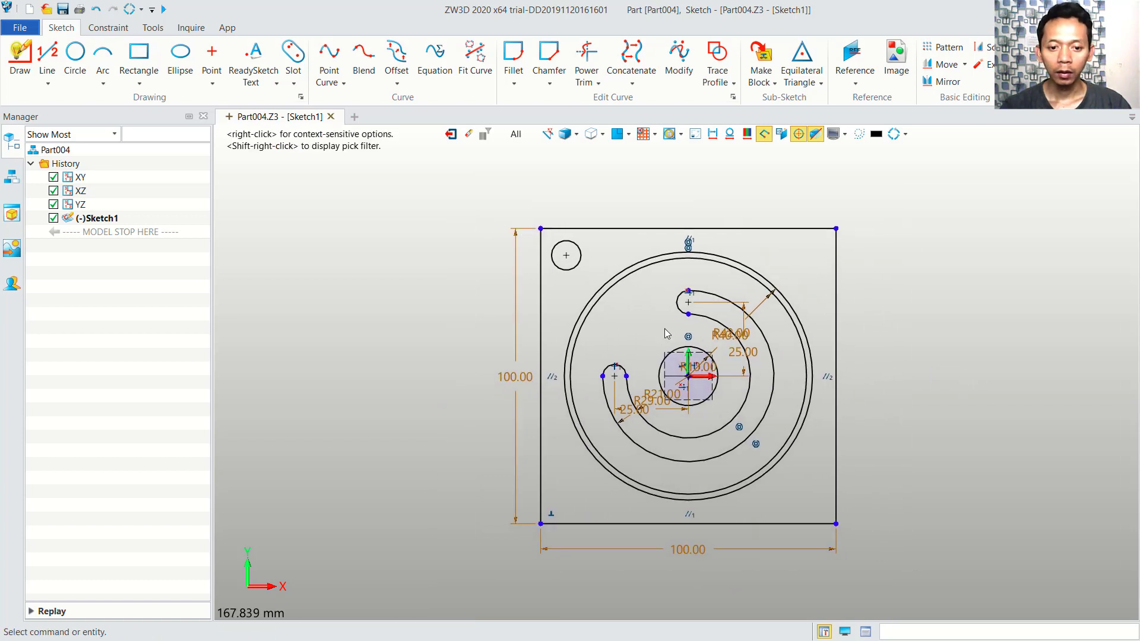
Circular-pattern the top-left hole 4 times over 360° about the origin, then exit the sketch.
{"action": "left_click", "coordinate": [945, 53]}
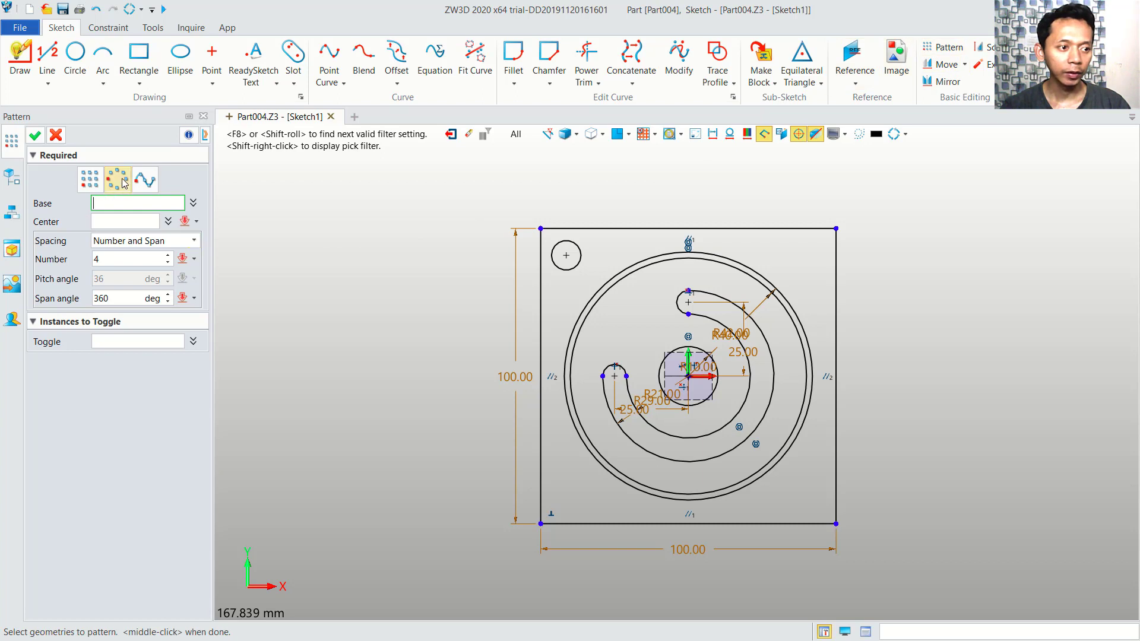
{"action": "left_click", "coordinate": [575, 267]}
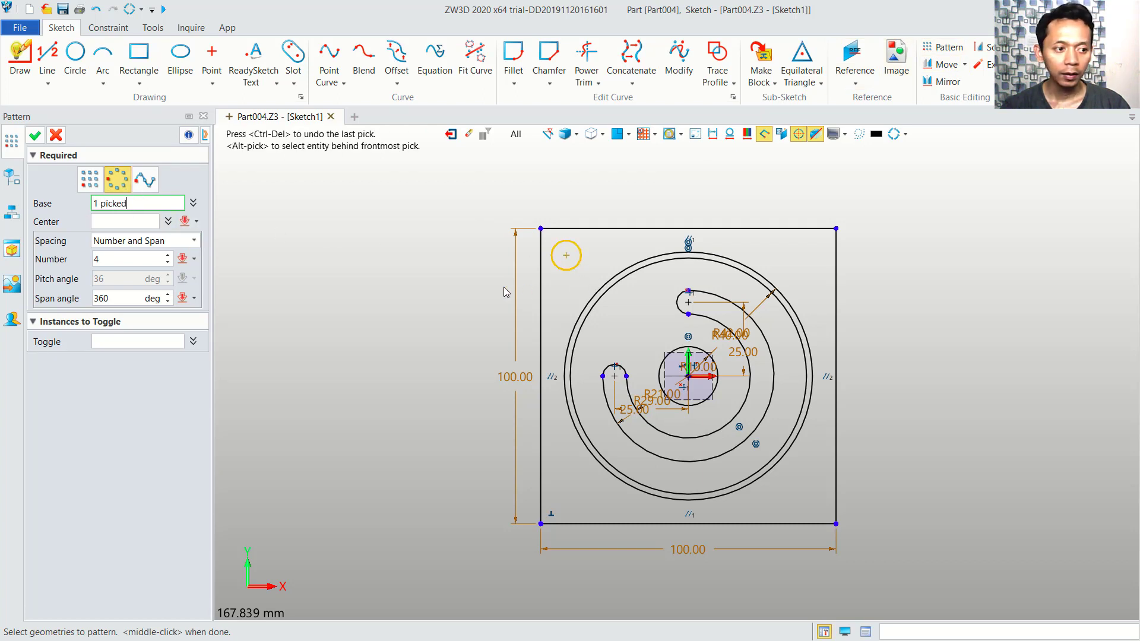
{"action": "middle_click", "coordinate": [194, 240]}
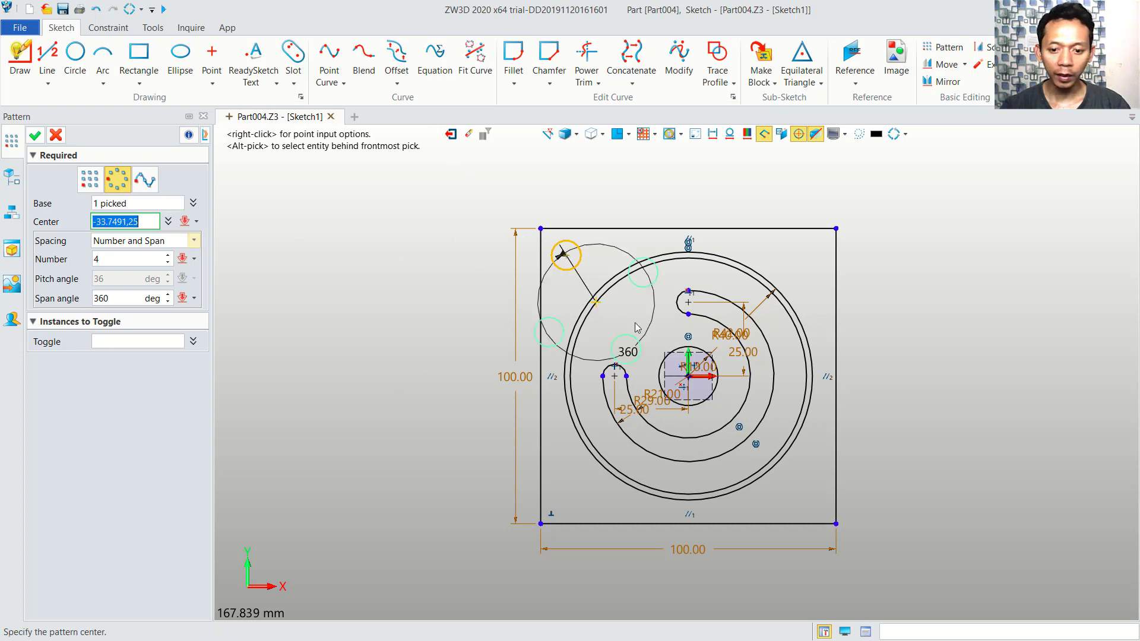
{"action": "left_click", "coordinate": [688, 376]}
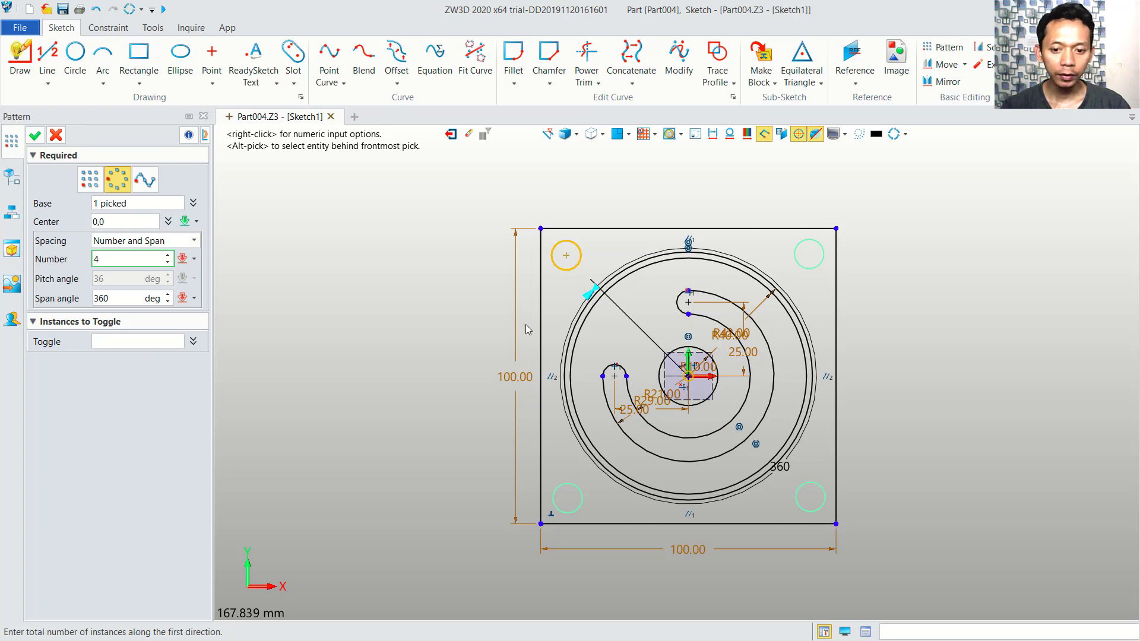
{"action": "left_click", "coordinate": [34, 135]}
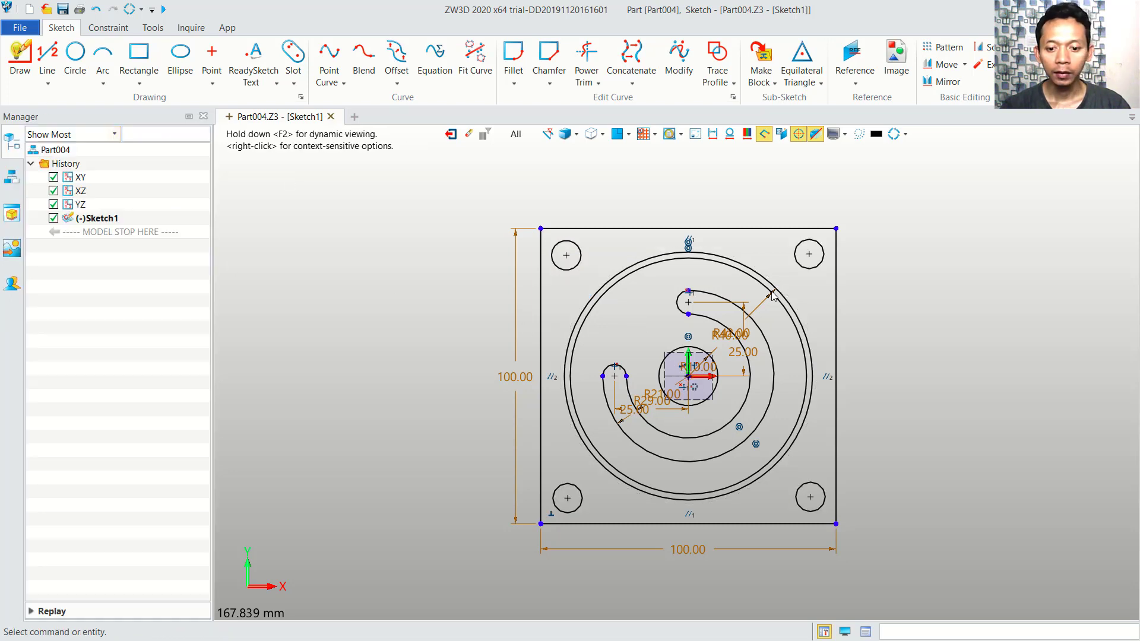
{"action": "left_click", "coordinate": [451, 135]}
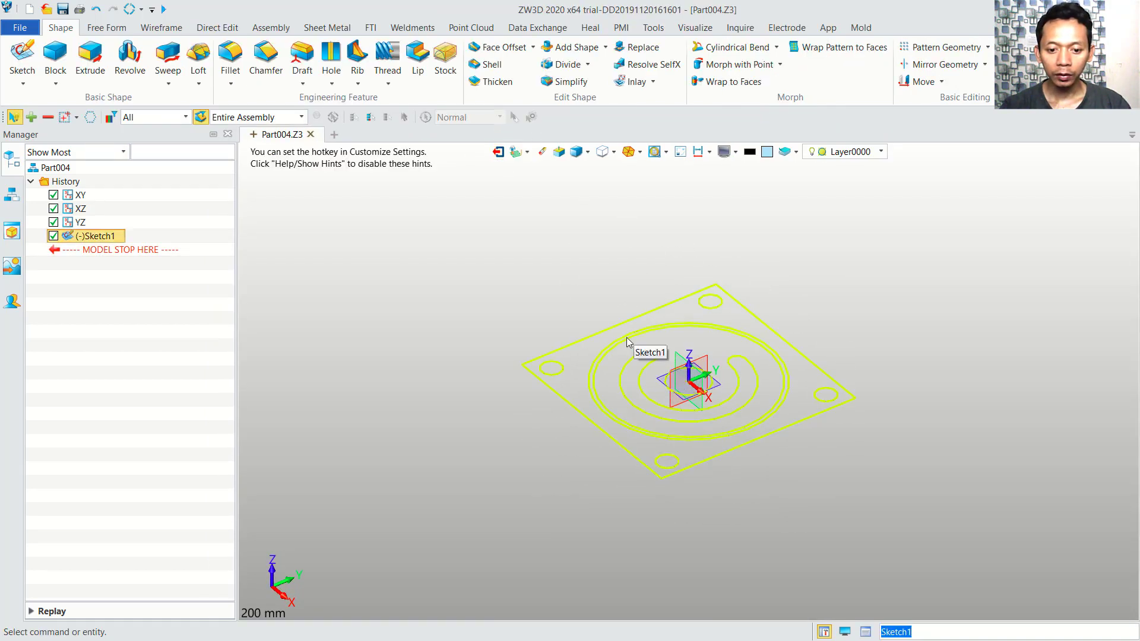
Extrude the slotted inner disc region of Sketch1 one-sided by 2 mm as Extrude1_Base.
{"action": "scroll", "coordinate": [625, 338], "scroll_direction": "up", "scroll_amount": 1}
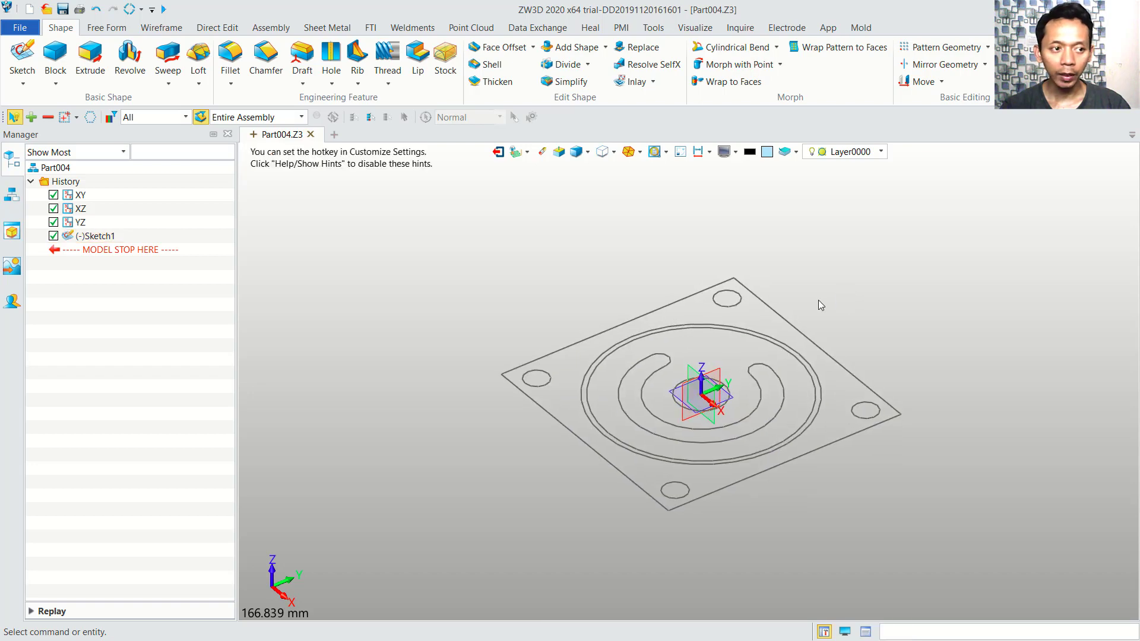
{"action": "left_click", "coordinate": [90, 59]}
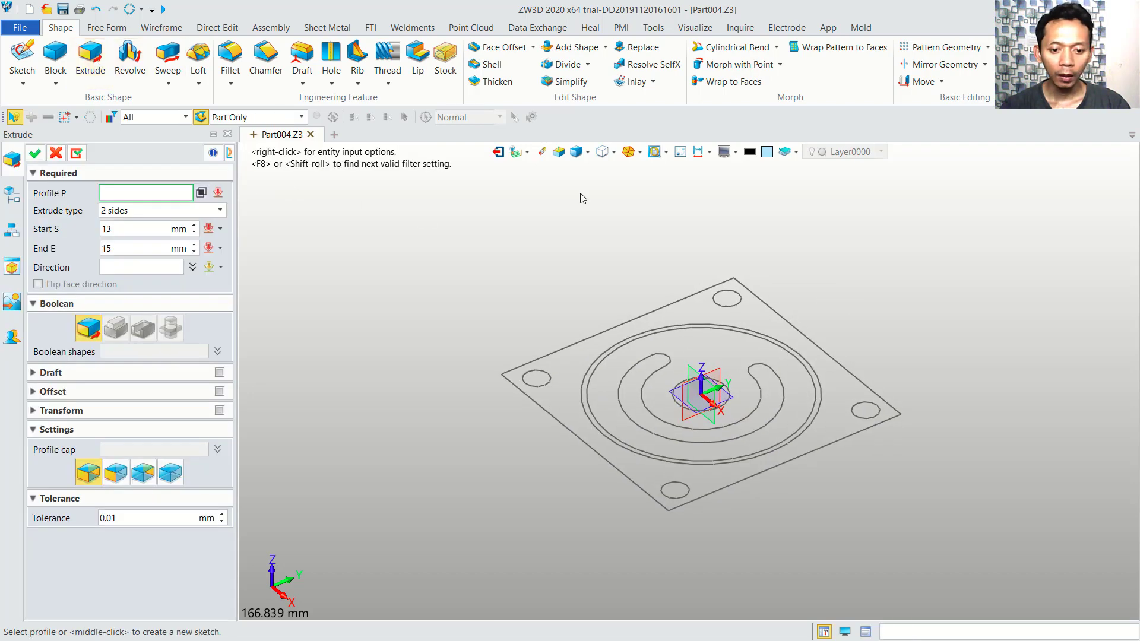
{"action": "left_click", "coordinate": [622, 340]}
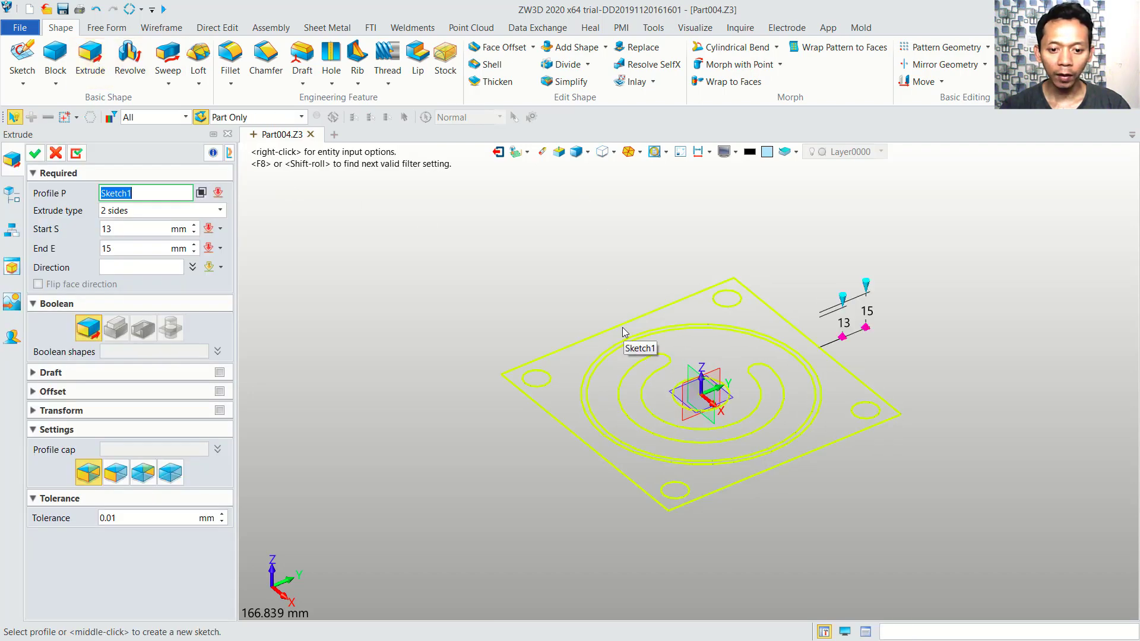
{"action": "left_click", "coordinate": [201, 193]}
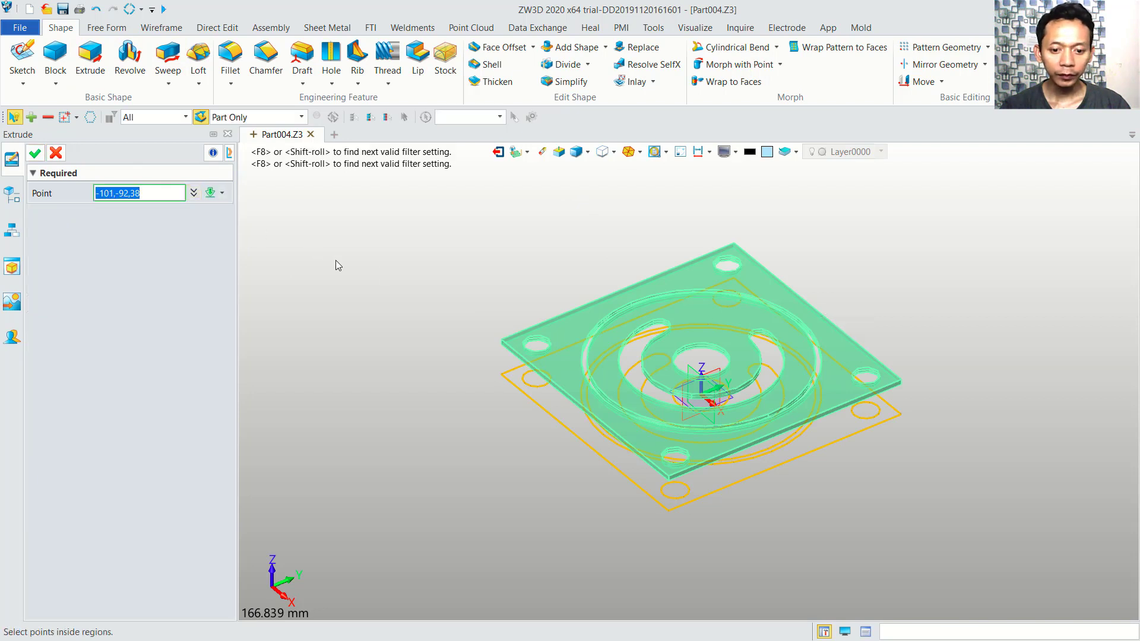
{"action": "left_click", "coordinate": [613, 373]}
{"action": "left_click", "coordinate": [41, 157]}
{"action": "left_click", "coordinate": [135, 212]}
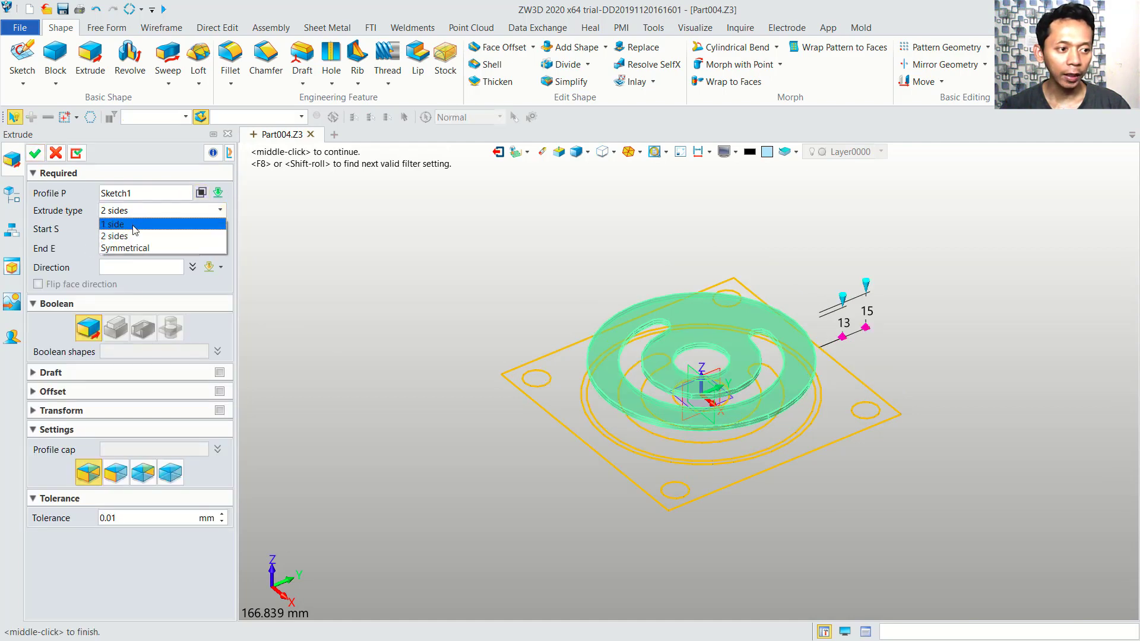
{"action": "left_click", "coordinate": [135, 224]}
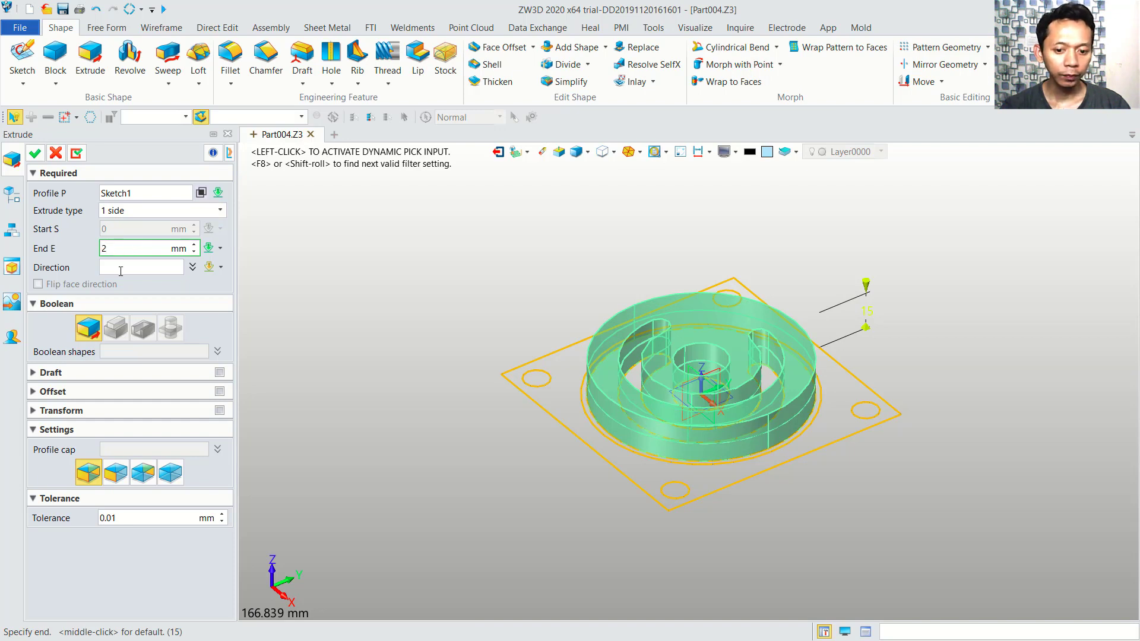
{"action": "type", "text": "2"}
{"action": "left_click", "coordinate": [120, 268]}
{"action": "left_click", "coordinate": [35, 153]}
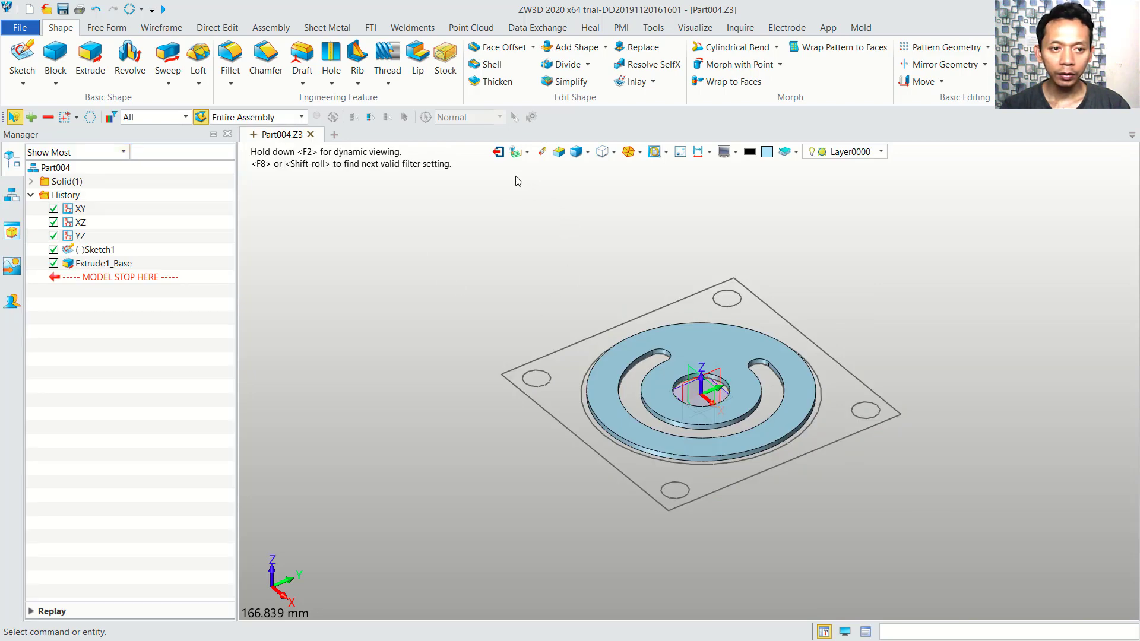
Extrude the Sketch1 ring region around the disc 20 mm upward as Extrude2_Base.
{"action": "left_click", "coordinate": [90, 58]}
{"action": "left_click", "coordinate": [586, 338]}
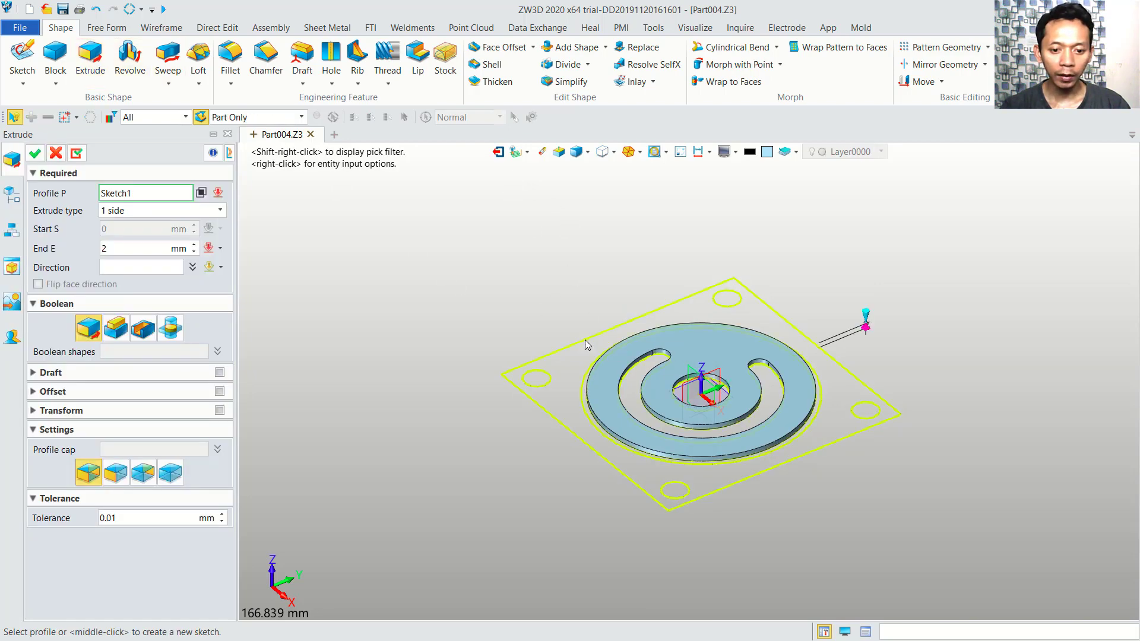
{"action": "left_click", "coordinate": [201, 192]}
{"action": "left_click", "coordinate": [585, 392]}
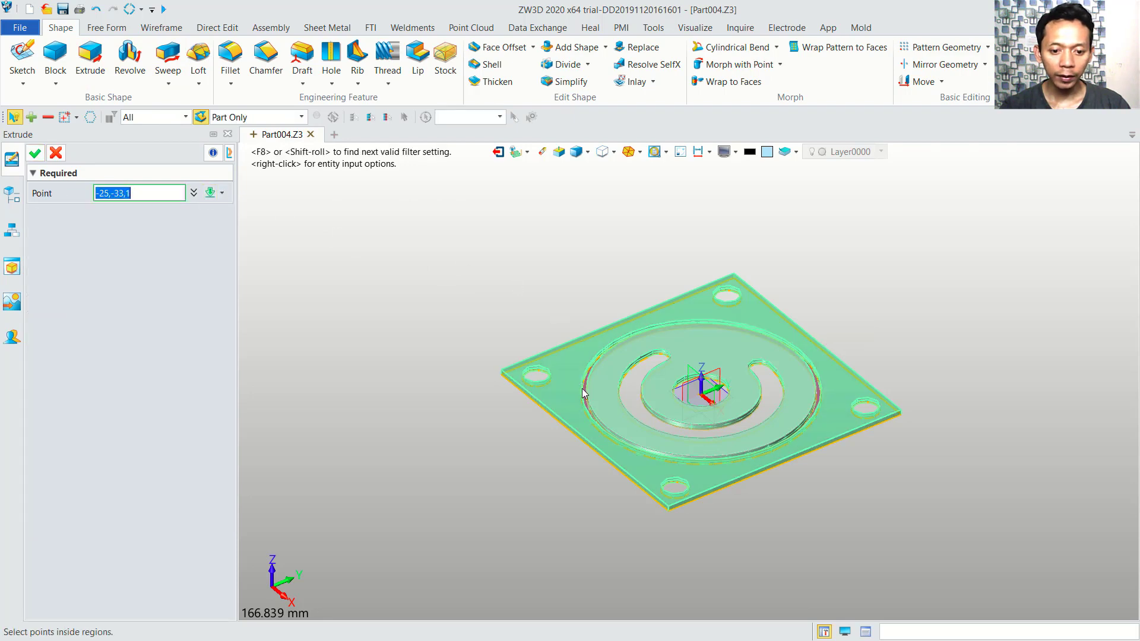
{"action": "left_click", "coordinate": [35, 153]}
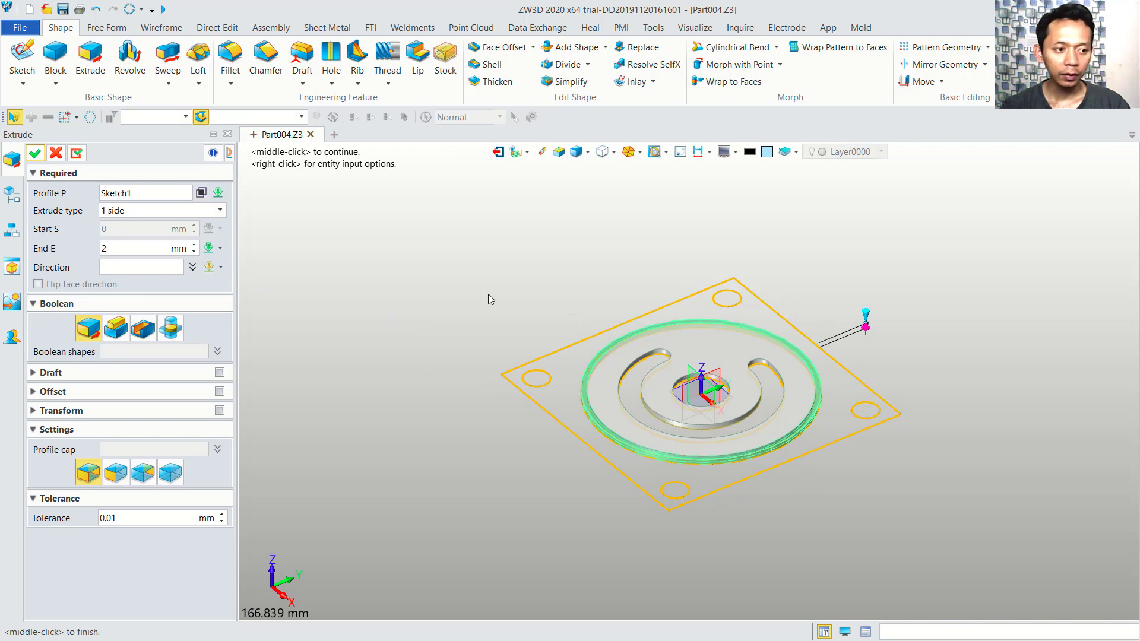
{"action": "left_click", "coordinate": [99, 249]}
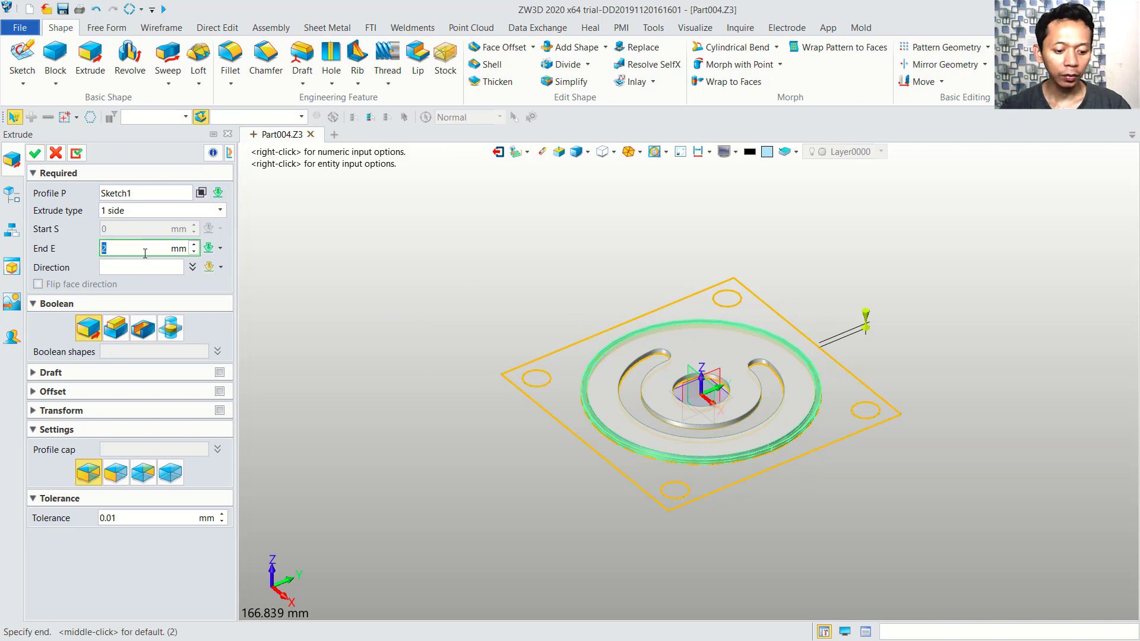
{"action": "type", "text": "0"}
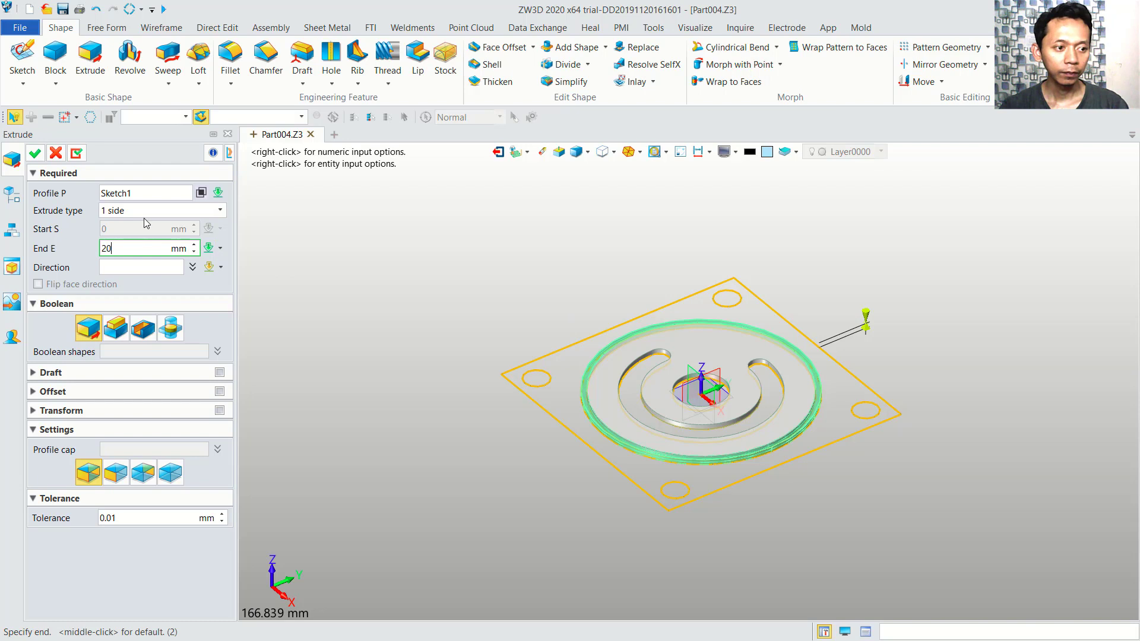
{"action": "left_click", "coordinate": [138, 266]}
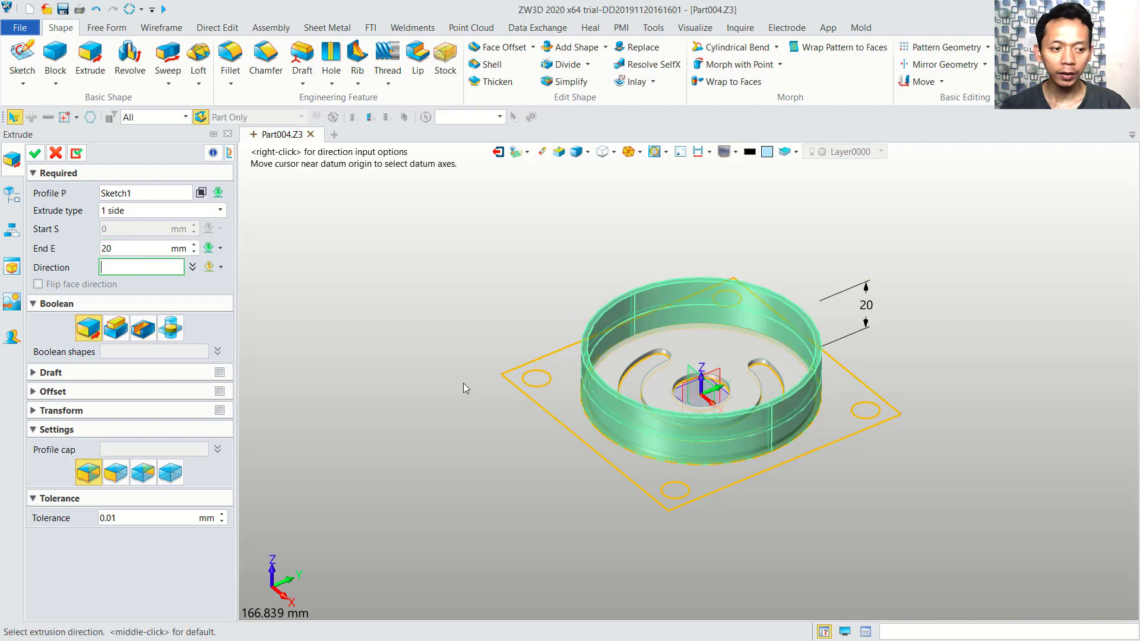
{"action": "left_click", "coordinate": [36, 154]}
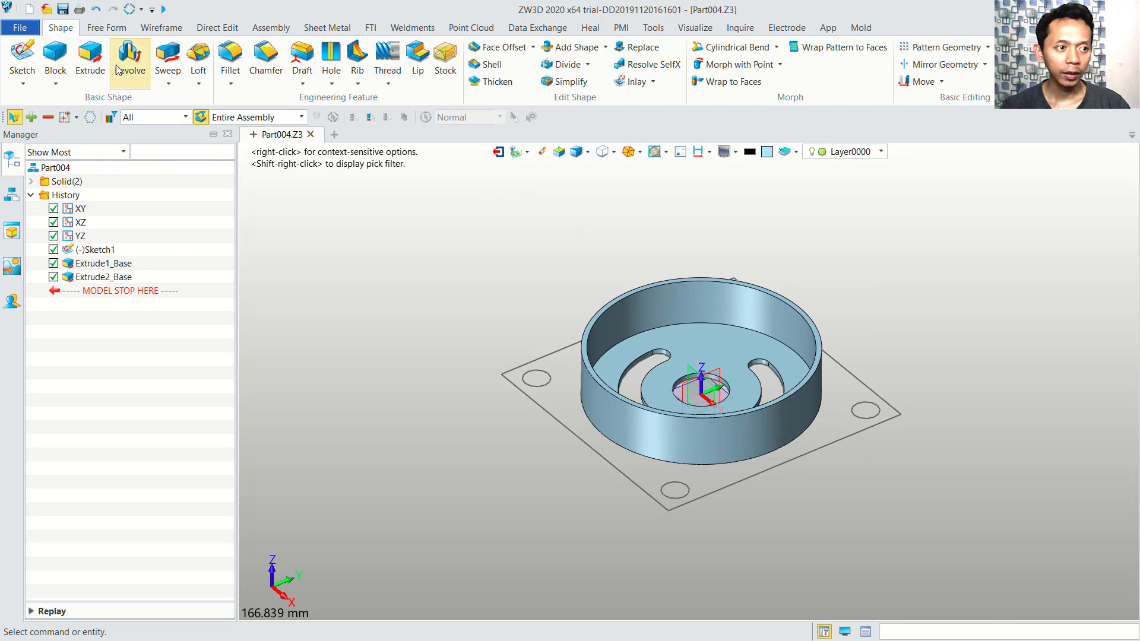
Extrude the square plate region of Sketch1 two-sided from 18 mm to 20 mm.
{"action": "left_click", "coordinate": [95, 59]}
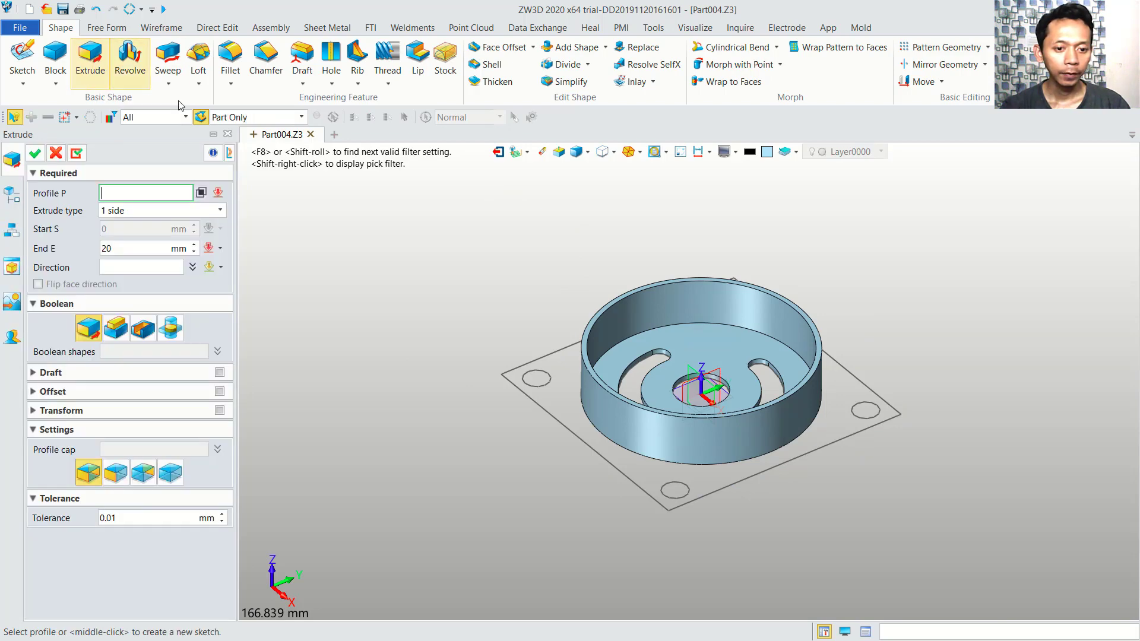
{"action": "left_click", "coordinate": [538, 353]}
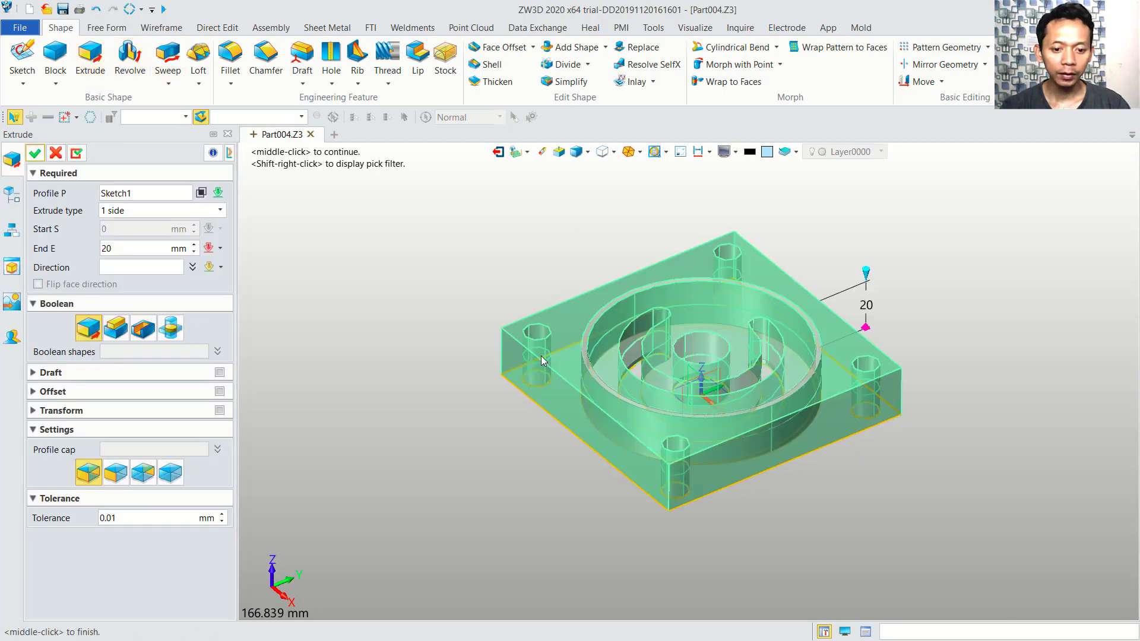
{"action": "left_click", "coordinate": [148, 210]}
{"action": "left_click", "coordinate": [145, 236]}
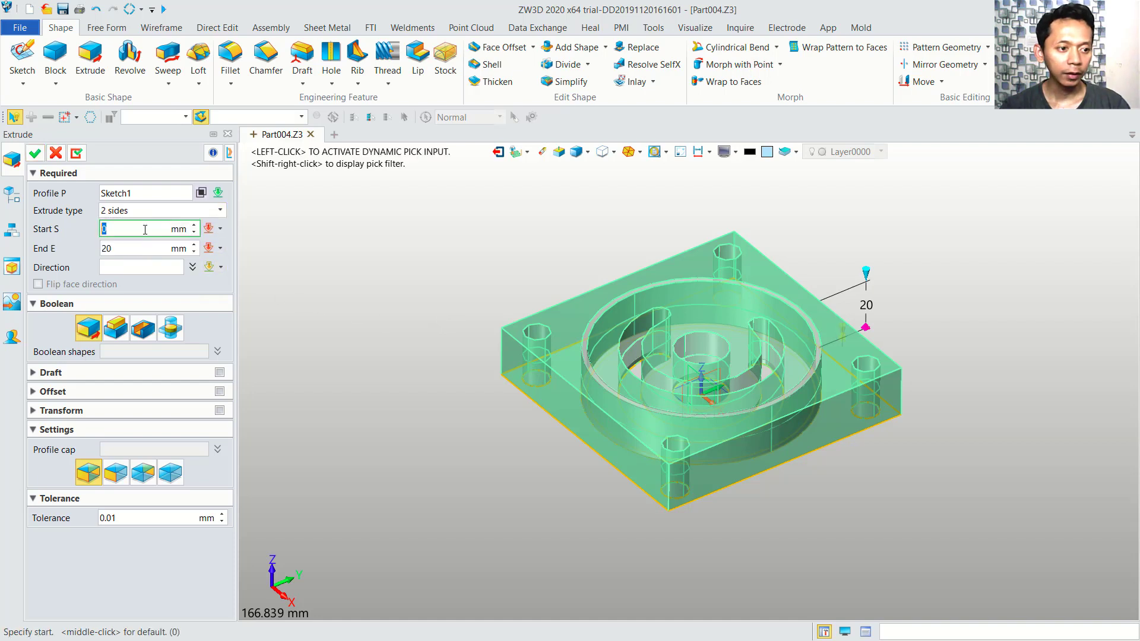
{"action": "left_click", "coordinate": [201, 193]}
{"action": "left_click", "coordinate": [553, 353]}
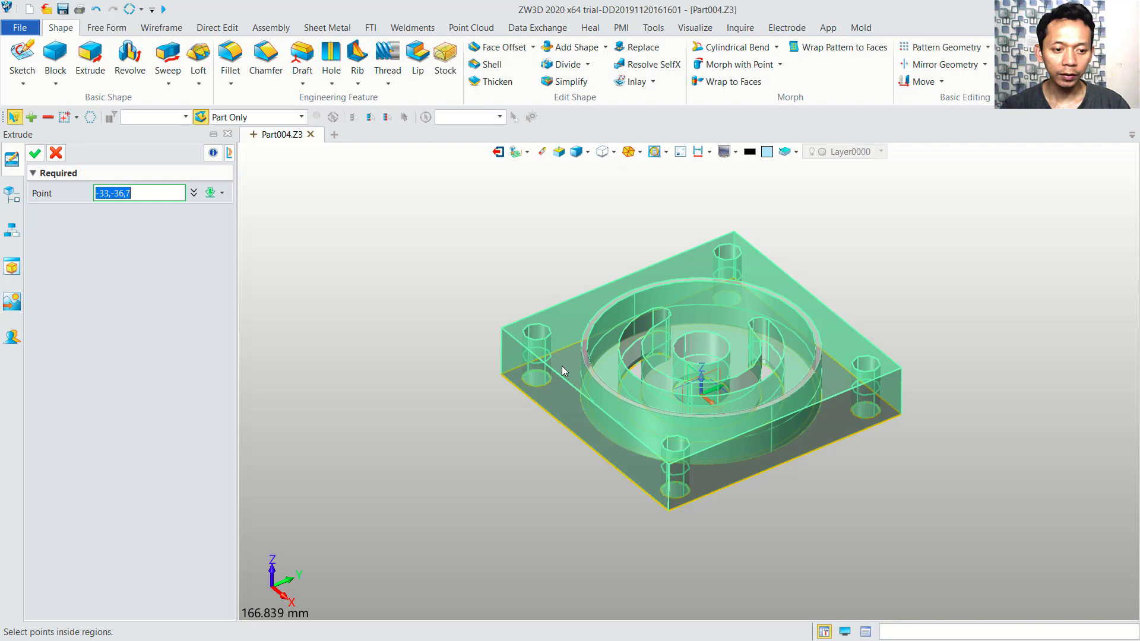
{"action": "left_click", "coordinate": [35, 153]}
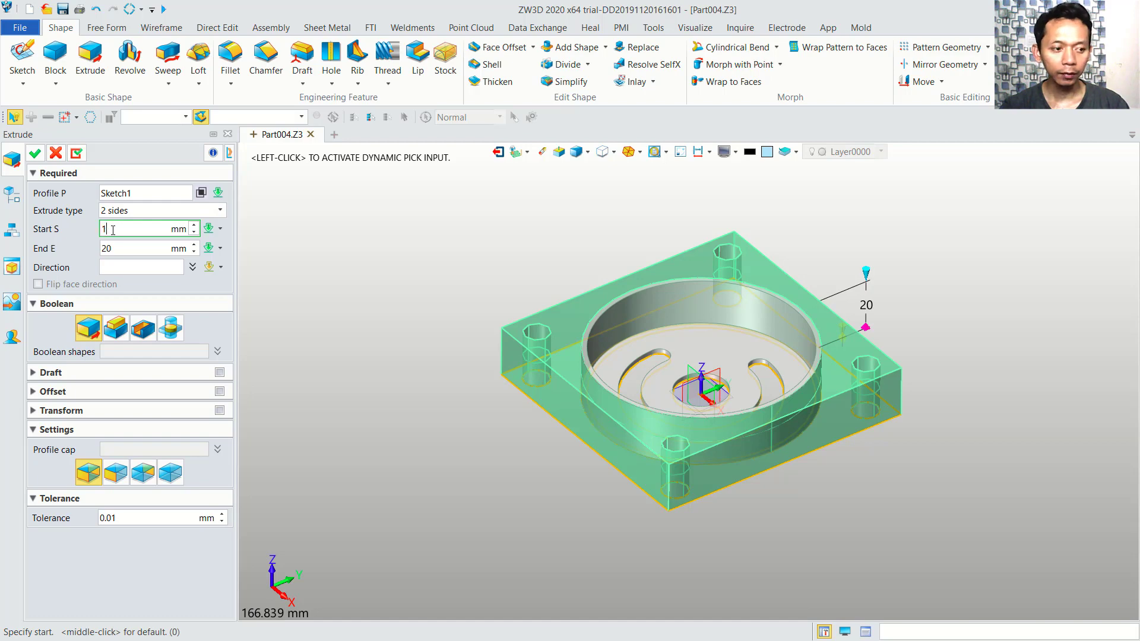
{"action": "left_click", "coordinate": [118, 263]}
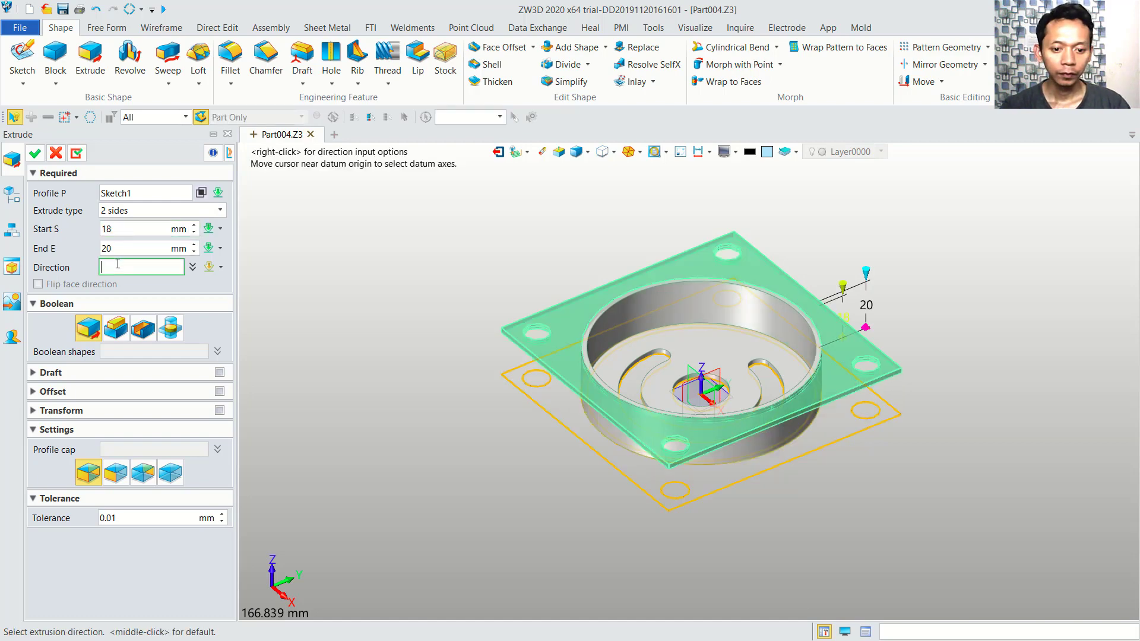
{"action": "left_click", "coordinate": [35, 153]}
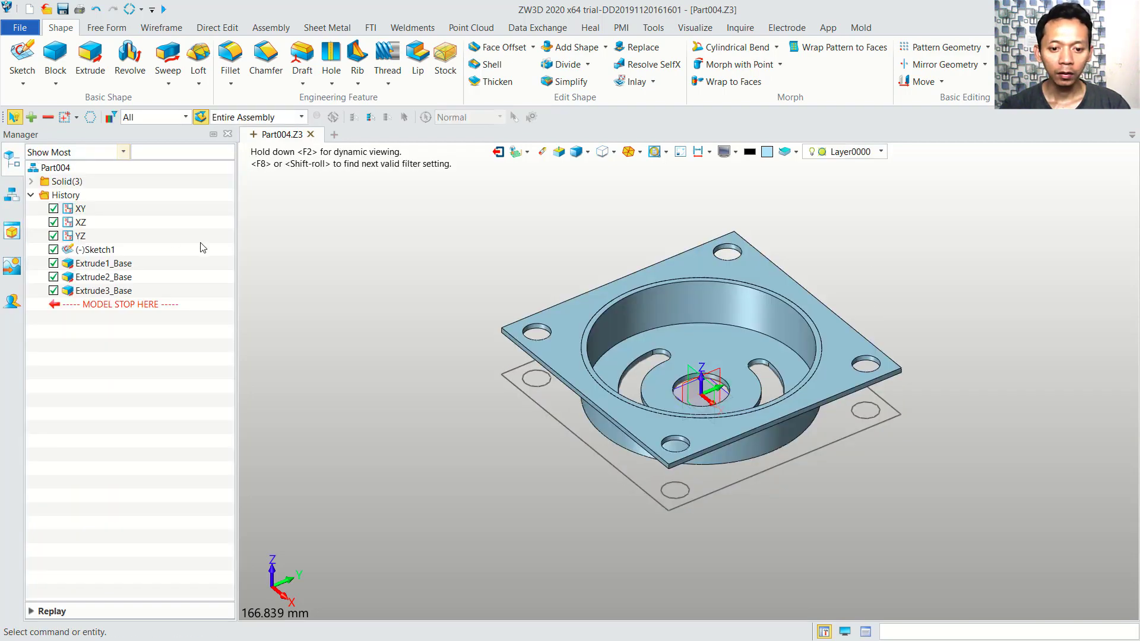
{"action": "left_click", "coordinate": [571, 54]}
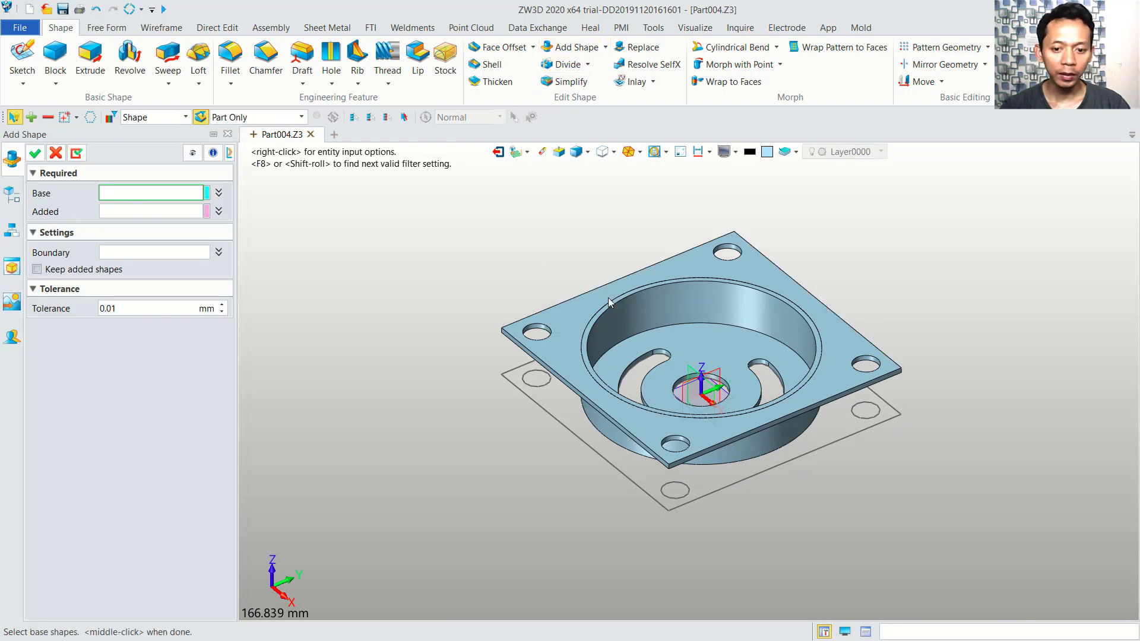
Combine the slotted disc and square plate with the cup wall base into Combine1_Add.
{"action": "left_click", "coordinate": [698, 304]}
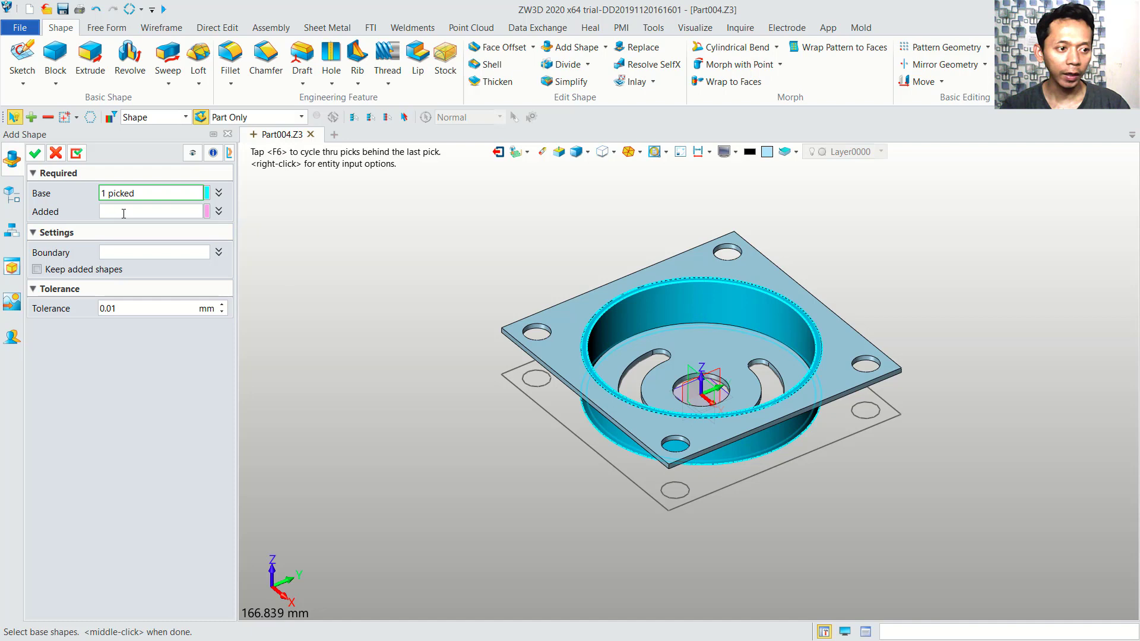
{"action": "left_click", "coordinate": [722, 354]}
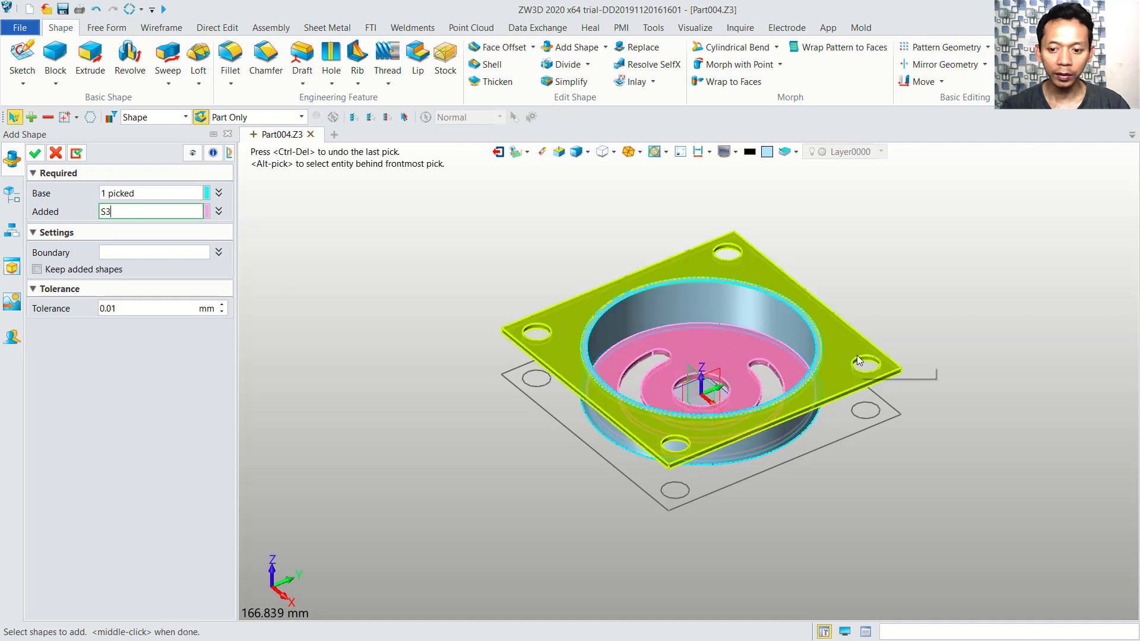
{"action": "left_click", "coordinate": [846, 355]}
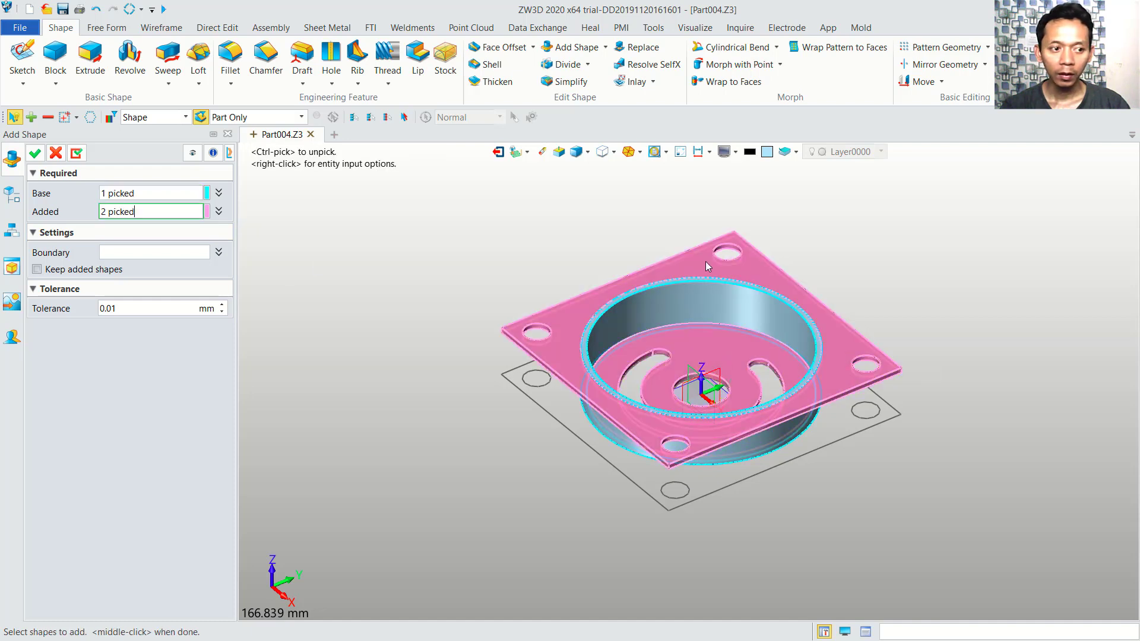
{"action": "left_click", "coordinate": [35, 155]}
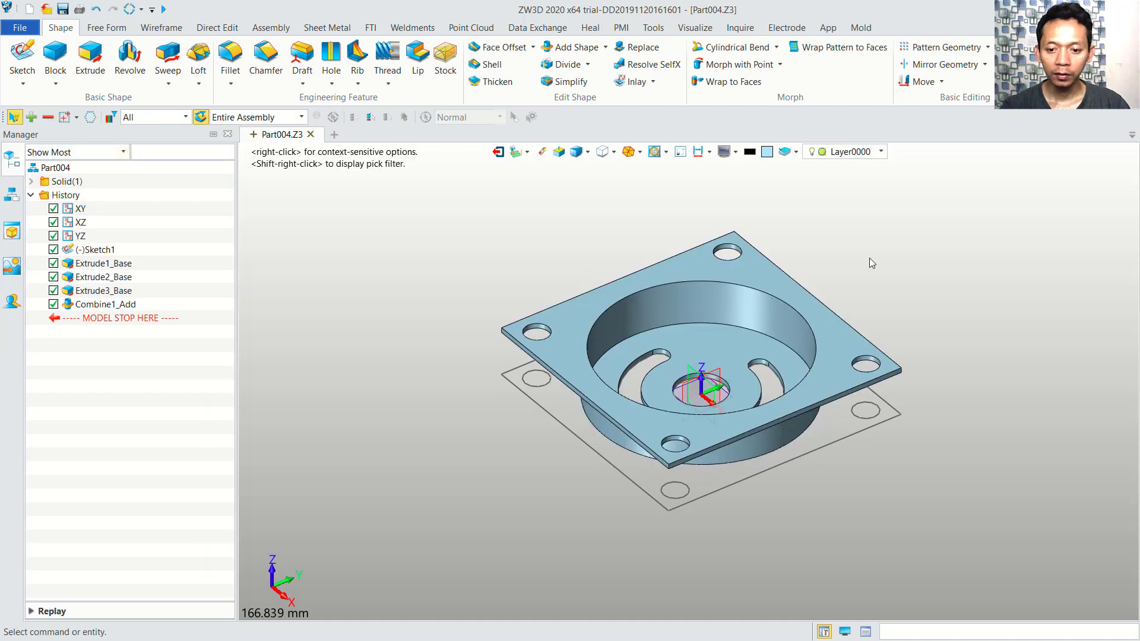
{"action": "middle_click_drag", "start_coordinate": [862, 270], "coordinate": [876, 276]}
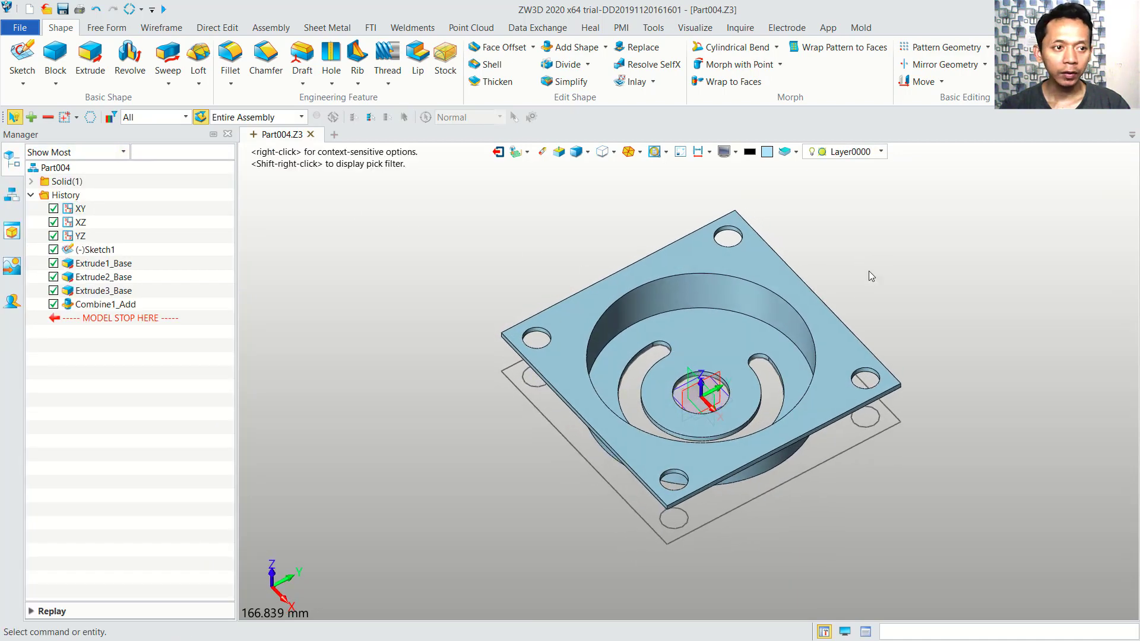
Fillet the four top and bottom cup rim edges with a 2 mm radius.
{"action": "left_click", "coordinate": [231, 55]}
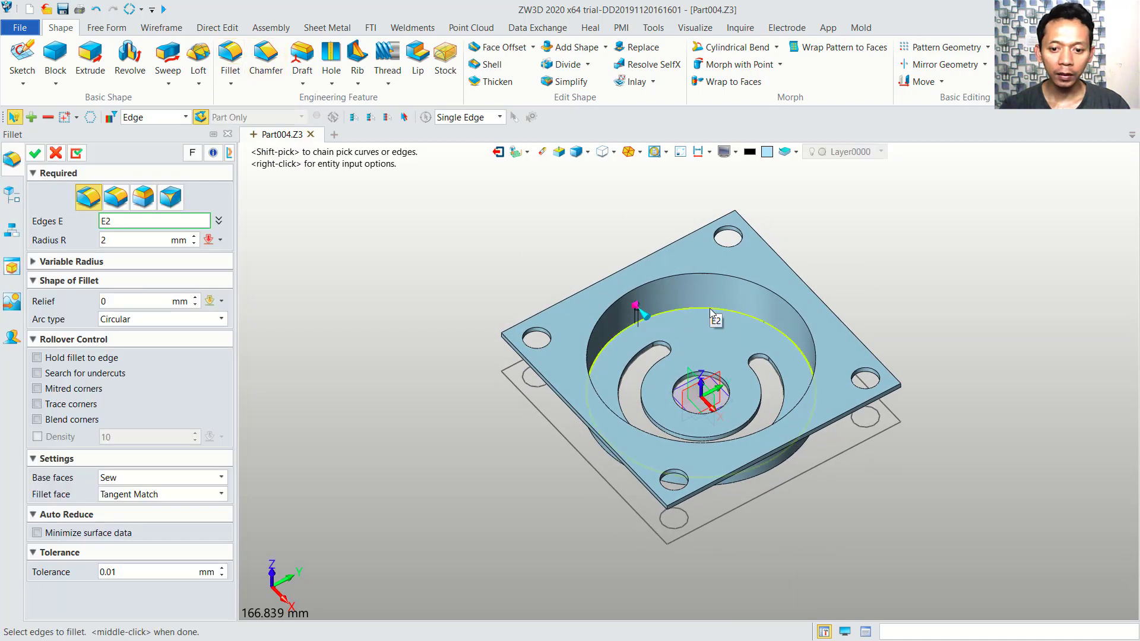
{"action": "left_click", "coordinate": [721, 275]}
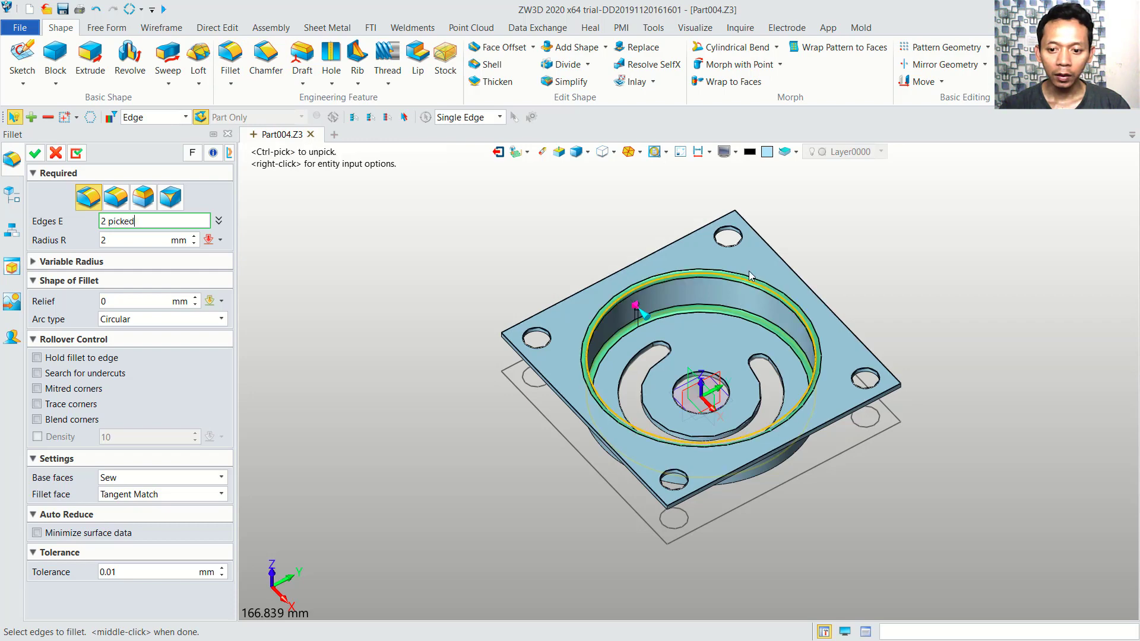
{"action": "left_click", "coordinate": [819, 351]}
{"action": "middle_click_drag", "start_coordinate": [888, 317], "coordinate": [826, 305]}
{"action": "left_click", "coordinate": [799, 301]}
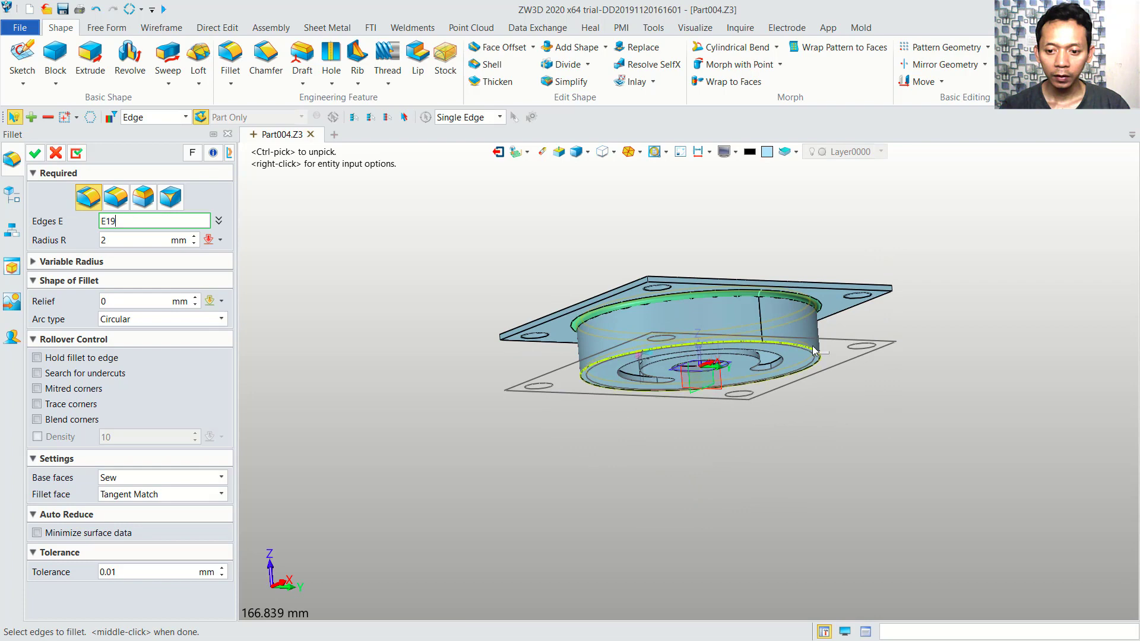
{"action": "left_click", "coordinate": [816, 352]}
{"action": "middle_click_drag", "start_coordinate": [903, 277], "coordinate": [907, 323]}
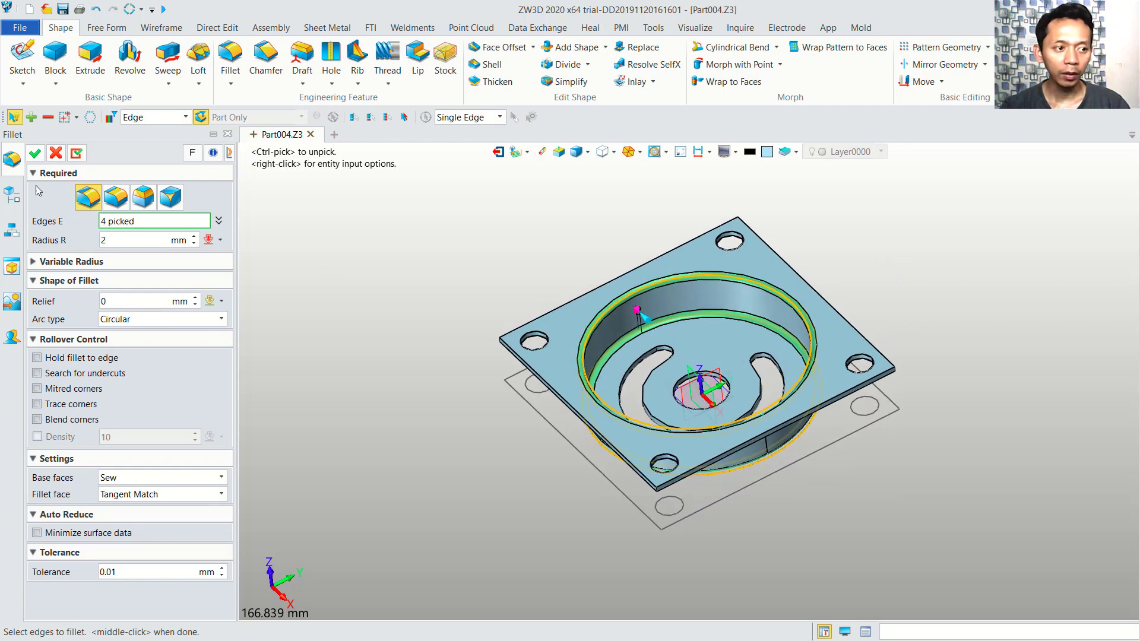
{"action": "left_click", "coordinate": [34, 154]}
Orbit and zoom to inspect the fillets, resetting to the default isometric view.
{"action": "mouse_move", "coordinate": [803, 272]}
{"action": "middle_mouse_down"}
{"action": "mouse_move", "coordinate": [793, 272]}
{"action": "mouse_move", "coordinate": [813, 275]}
{"action": "middle_mouse_up"}
{"action": "scroll", "coordinate": [731, 355], "scroll_direction": "up", "scroll_amount": 2}
{"action": "middle_click_drag", "start_coordinate": [731, 354], "coordinate": [733, 392]}
{"action": "key", "text": "Home"}
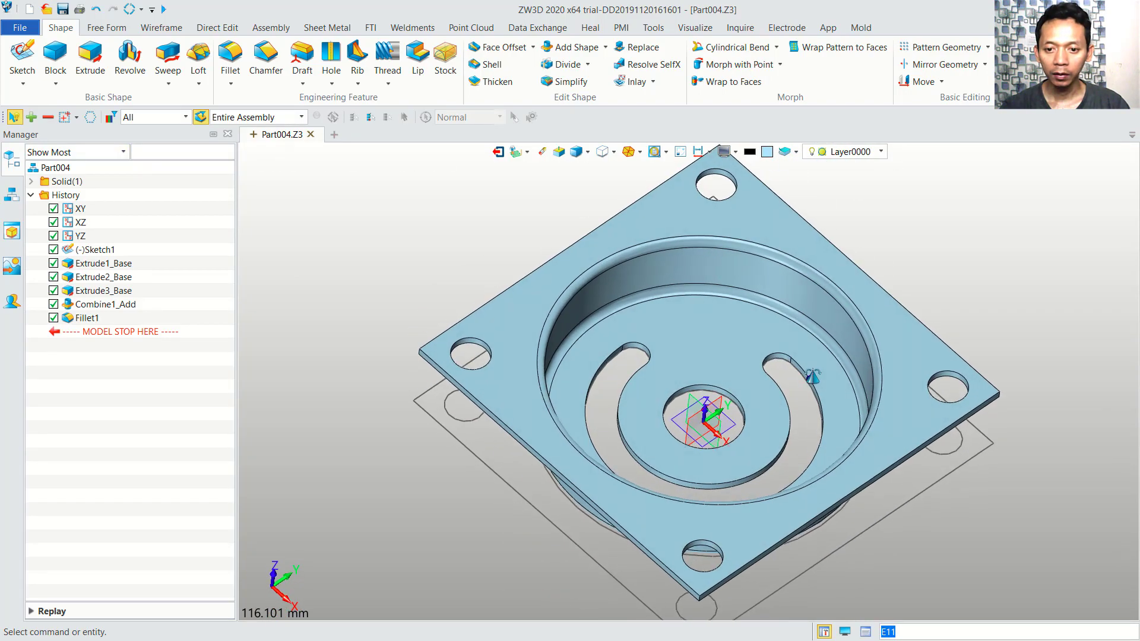
{"action": "middle_click_drag", "start_coordinate": [838, 355], "coordinate": [920, 319]}
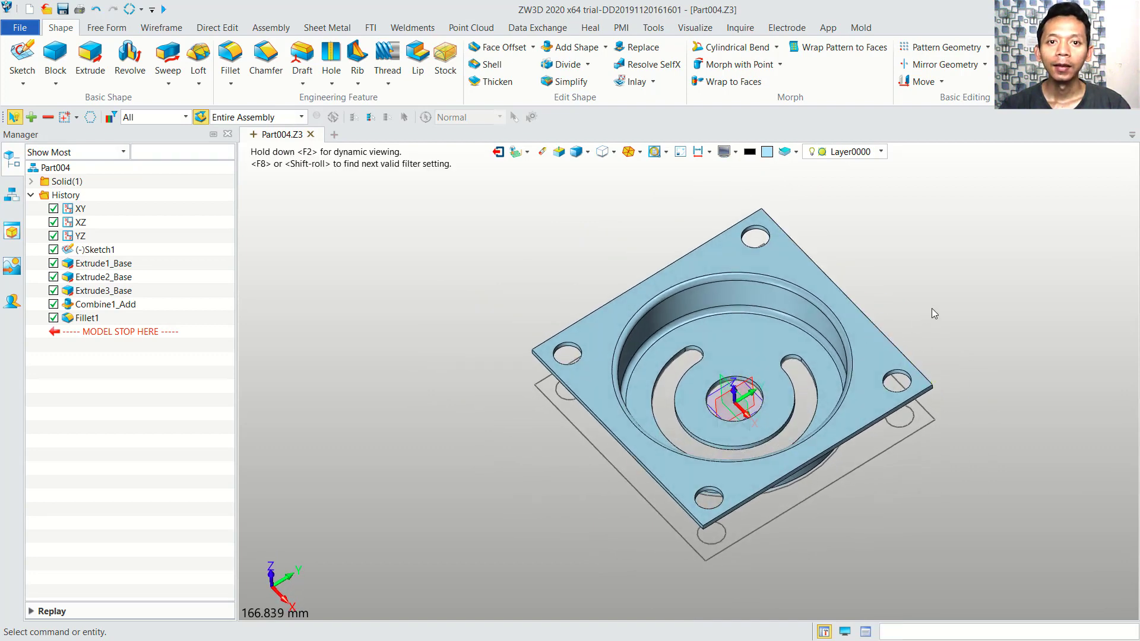